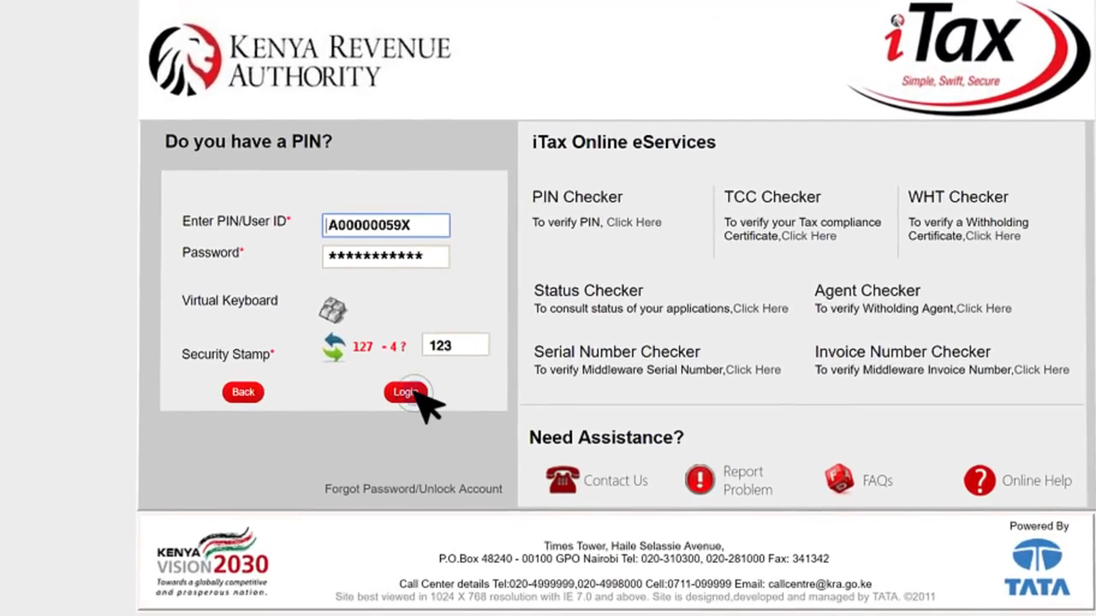
- Log in and set the profession to 12-Professionals, sub group 145, minor group 1451-Policy and Planning
{"action": "left_click", "coordinate": [404, 392]}
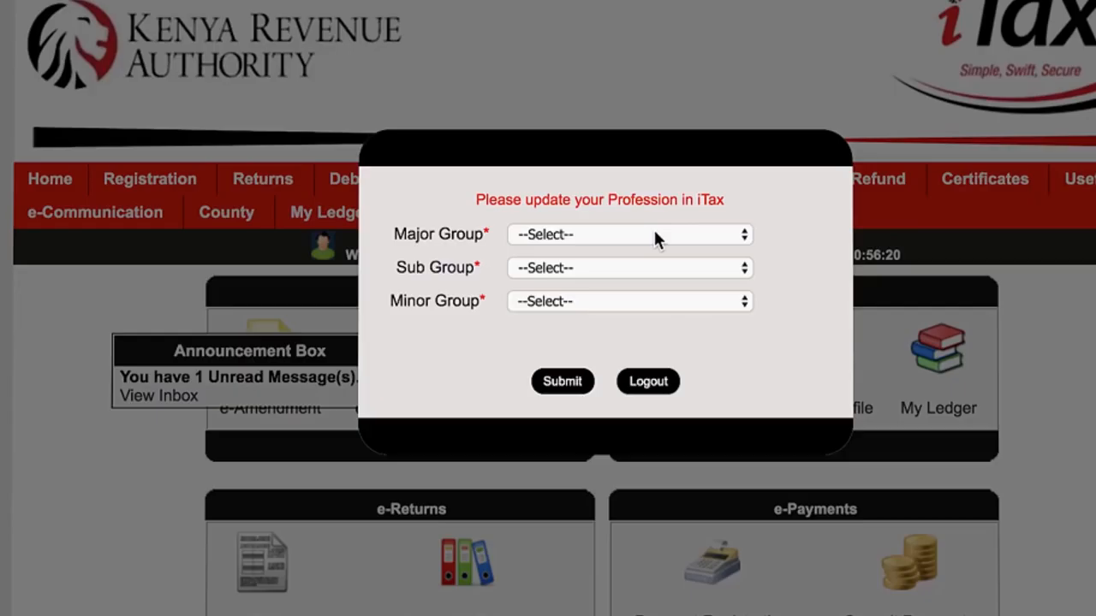
{"action": "left_click", "coordinate": [653, 231]}
{"action": "left_click", "coordinate": [672, 250]}
{"action": "left_click", "coordinate": [669, 266]}
{"action": "left_click", "coordinate": [654, 605]}
{"action": "left_click", "coordinate": [629, 301]}
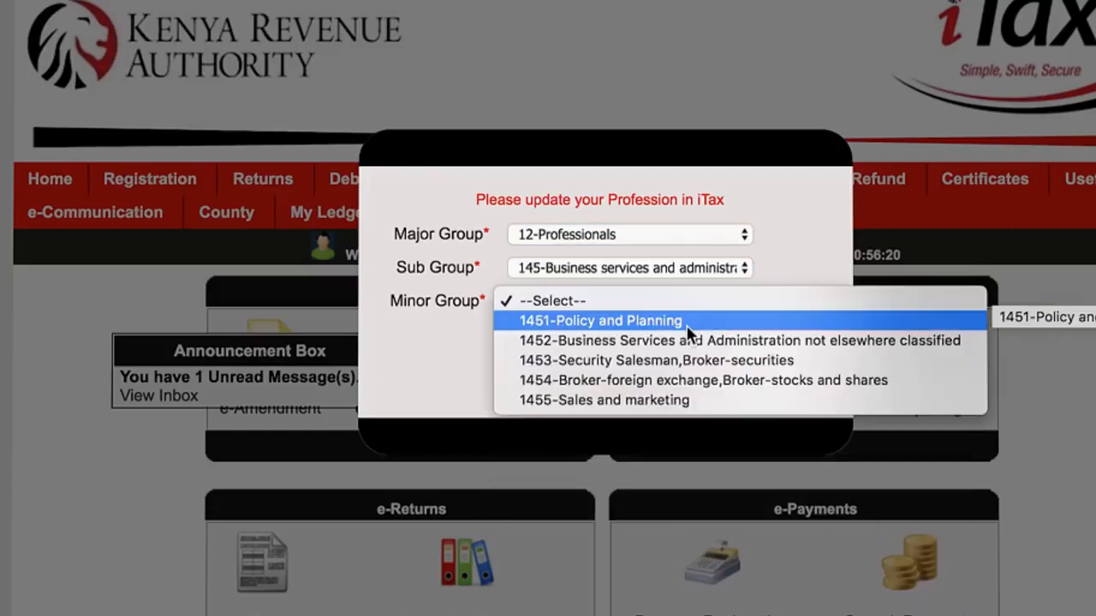
{"action": "left_click", "coordinate": [690, 330]}
{"action": "left_click", "coordinate": [561, 381]}
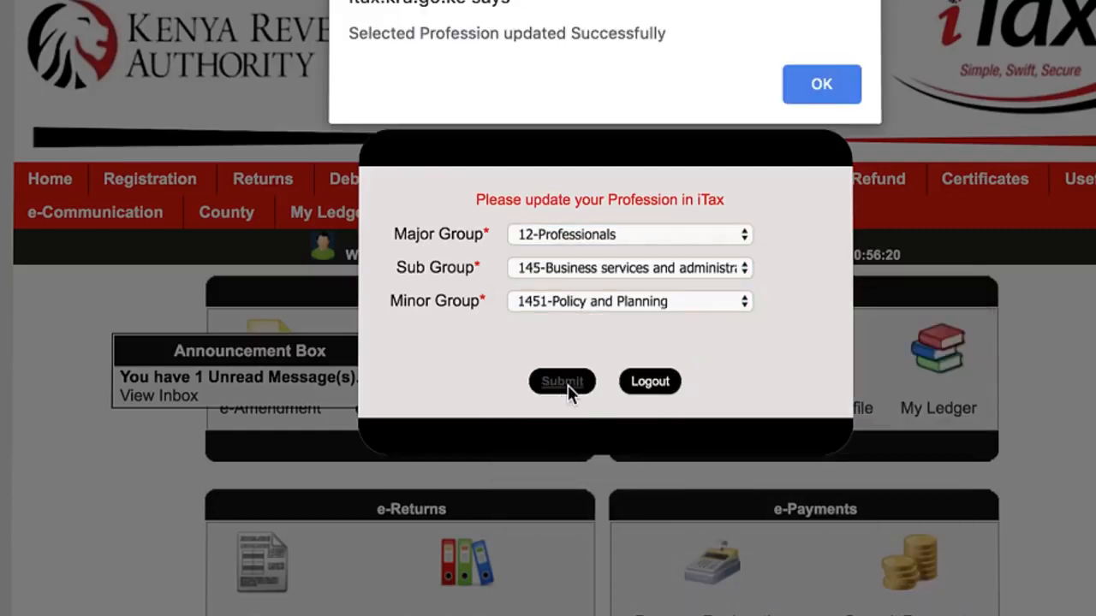
{"action": "left_click", "coordinate": [824, 82]}
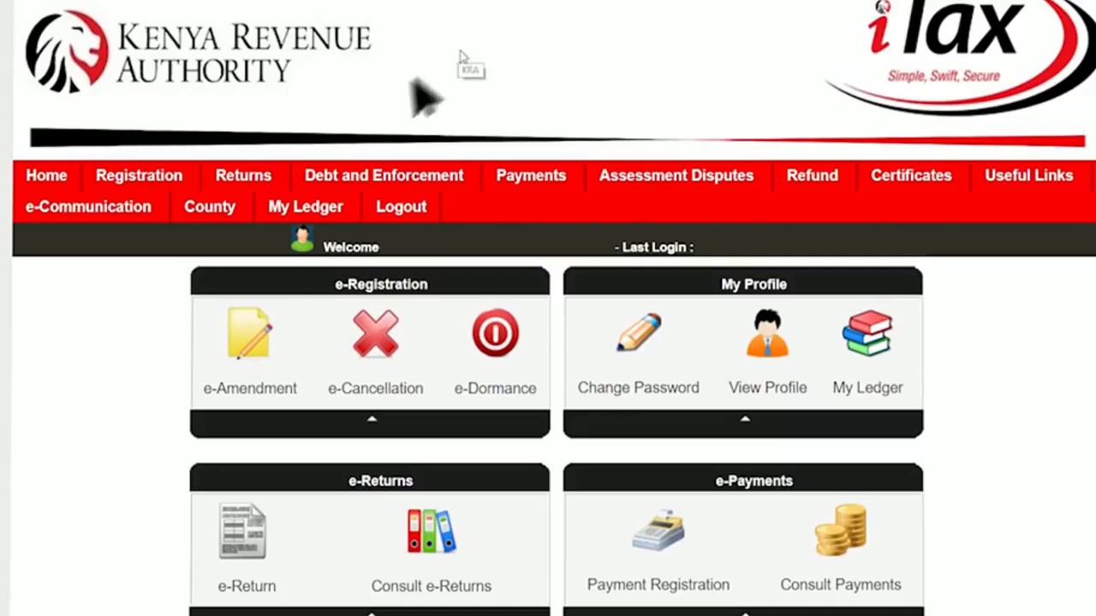
- Start filing a return with Income Tax - Resident Individual as the tax obligation
{"action": "mouse_move", "coordinate": [282, 180]}
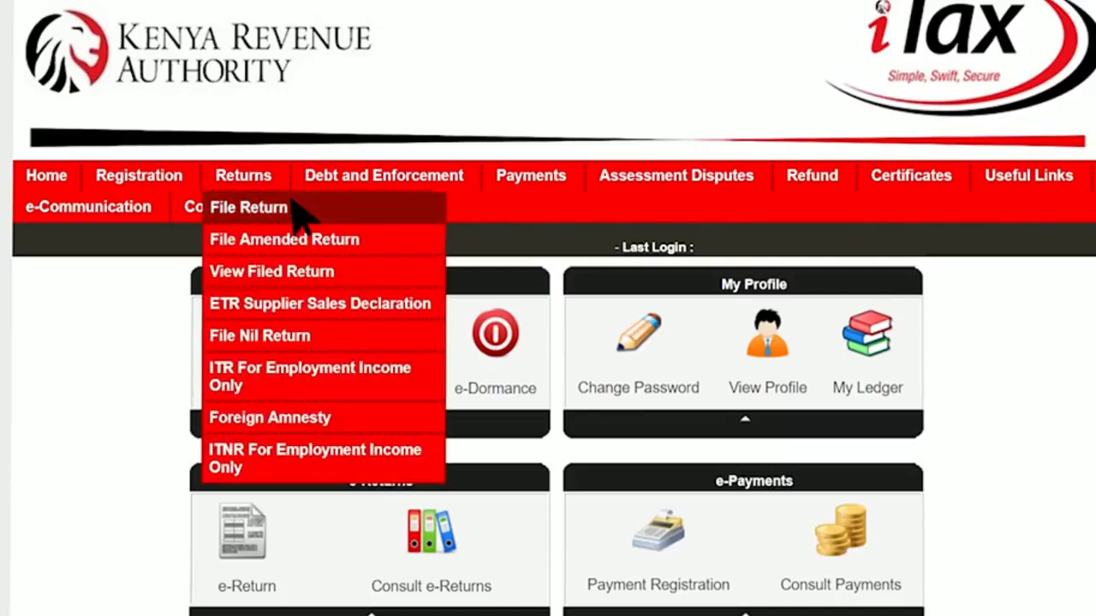
{"action": "left_click", "coordinate": [299, 208]}
{"action": "left_click", "coordinate": [601, 441]}
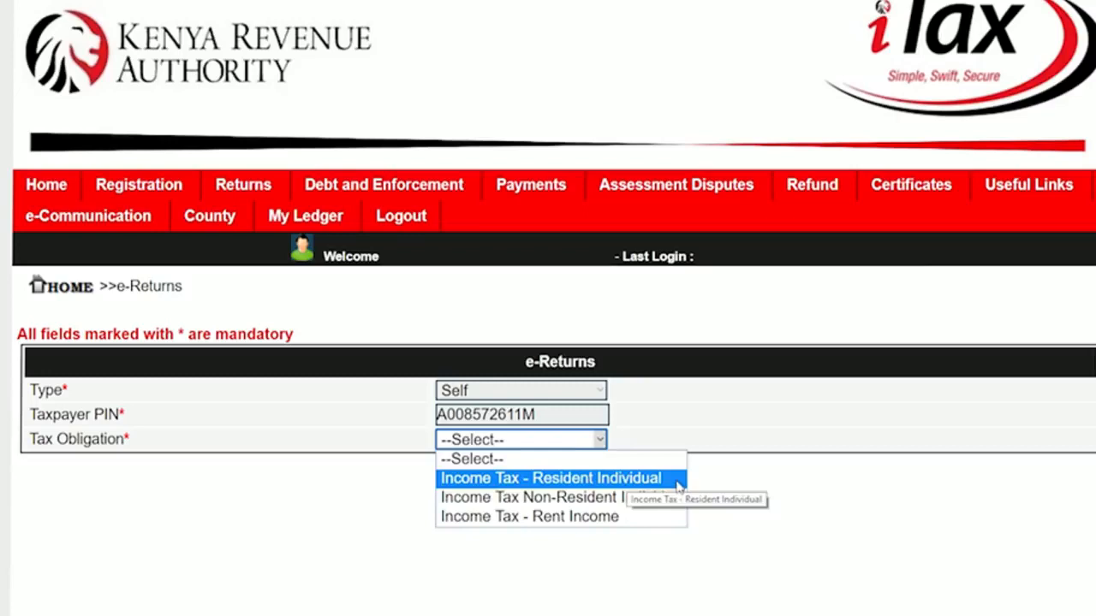
{"action": "left_click", "coordinate": [631, 479]}
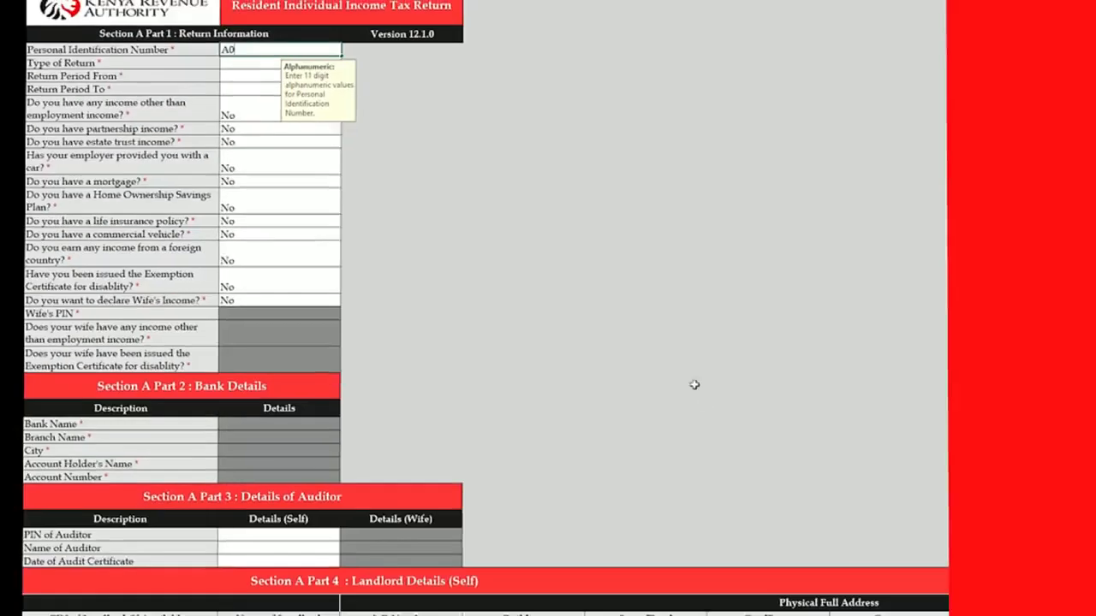
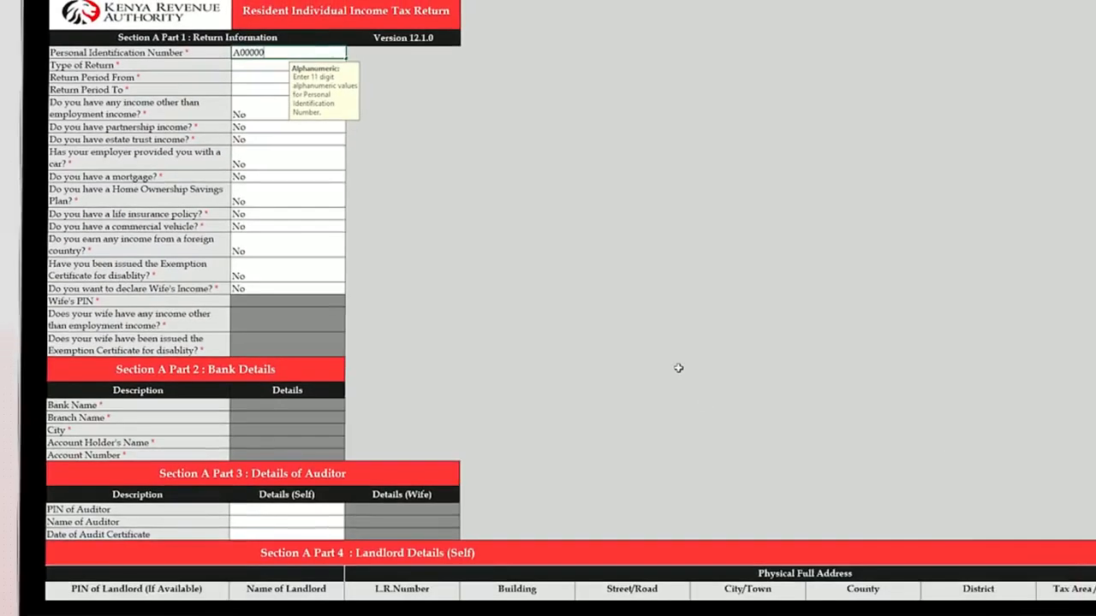
- Enter the taxpayer PIN, choose an Original return, and set the period 01/01/2018 to 31/12/2018
{"action": "left_click", "coordinate": [284, 67]}
{"action": "left_click", "coordinate": [352, 66]}
{"action": "left_click", "coordinate": [351, 75]}
{"action": "key", "text": "Down"}
{"action": "type", "text": "01/01/2018"}
{"action": "key", "text": "Return"}
{"action": "type", "text": "31/12/2018"}
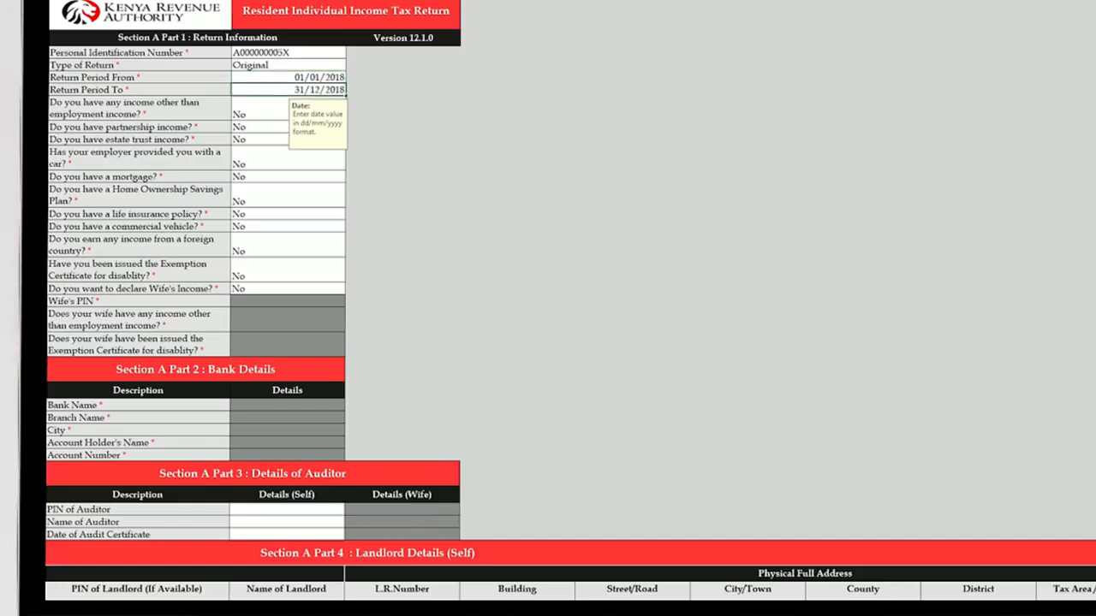
{"action": "key", "text": "Return"}
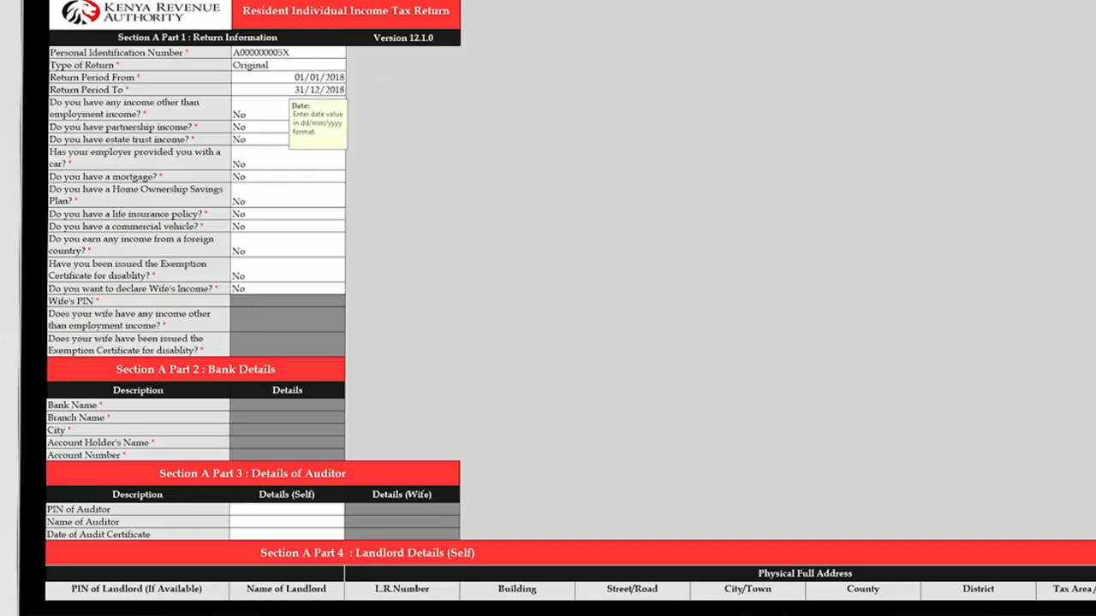
- Answer Yes to having income other than employment income
{"action": "left_click", "coordinate": [351, 114]}
{"action": "left_click", "coordinate": [334, 121]}
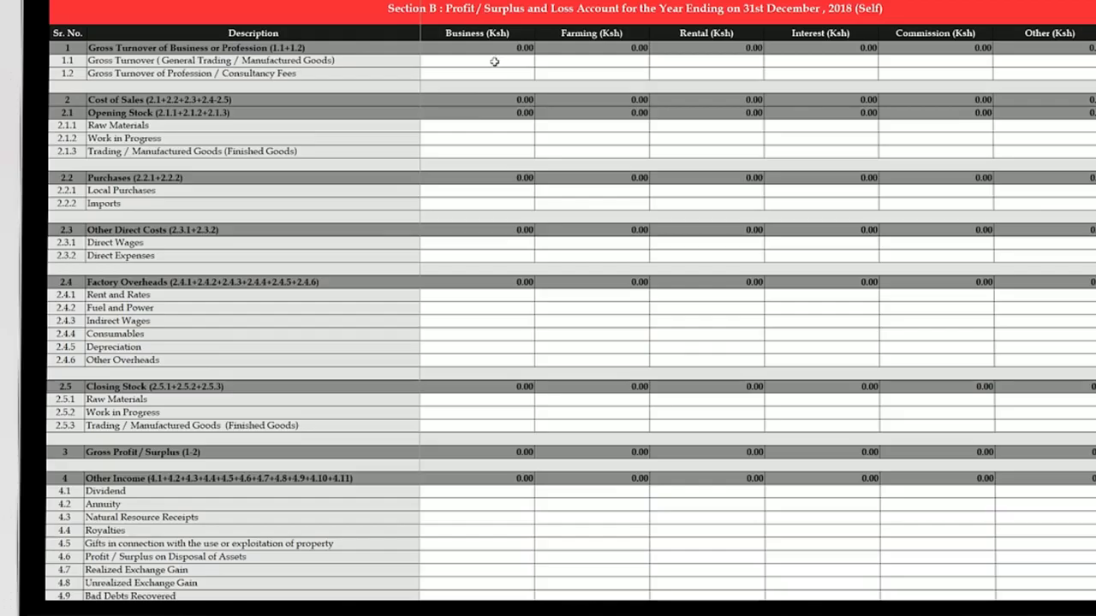
{"action": "left_click", "coordinate": [494, 62]}
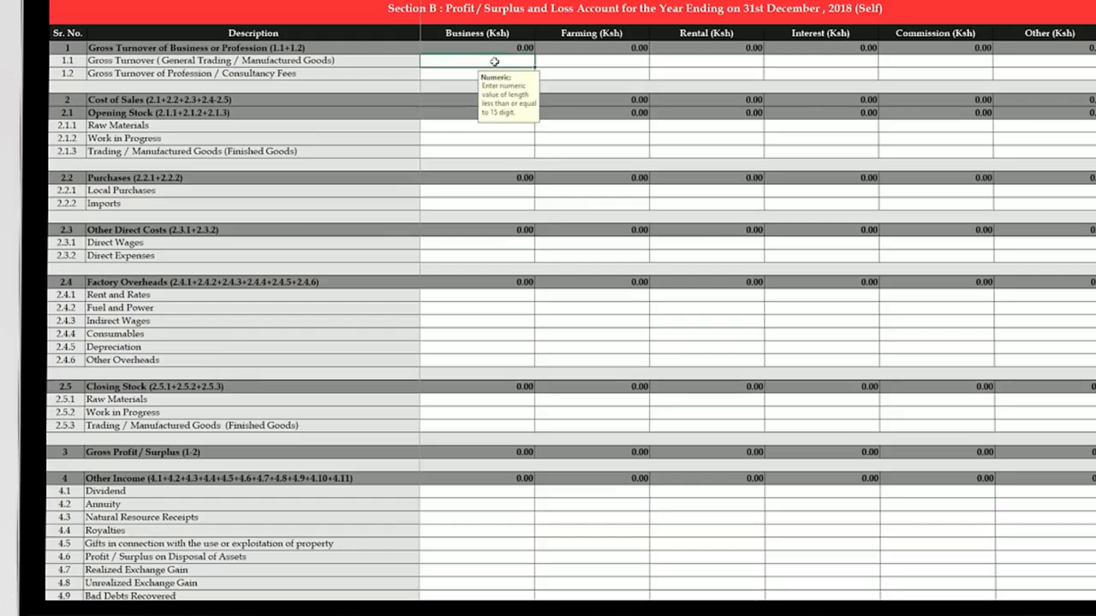
- Enter row 1.1 turnover: Business 10,000,000, Farming 2,000,000, Rental 1,000,000, Other 200,000
{"action": "type", "text": "10,000,00"}
{"action": "left_click", "coordinate": [614, 62]}
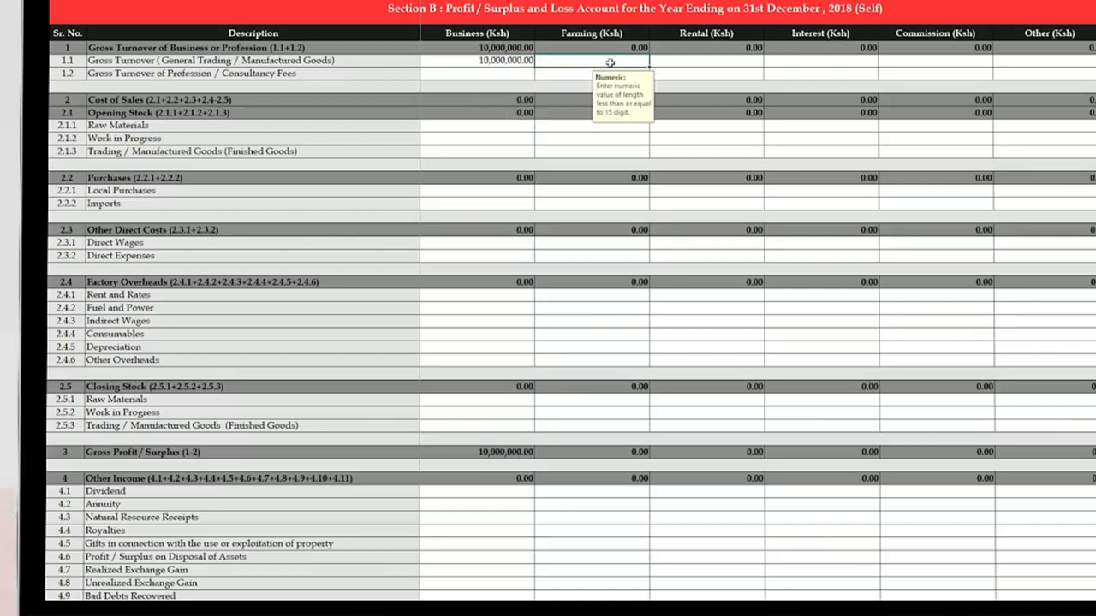
{"action": "type", "text": "2,000,00"}
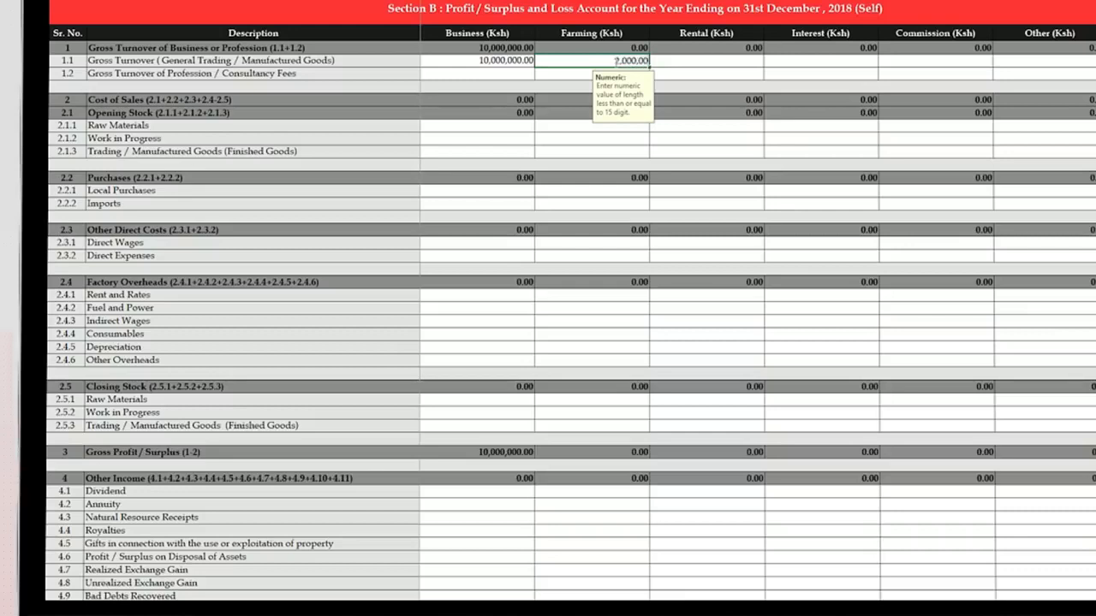
{"action": "type", "text": "0"}
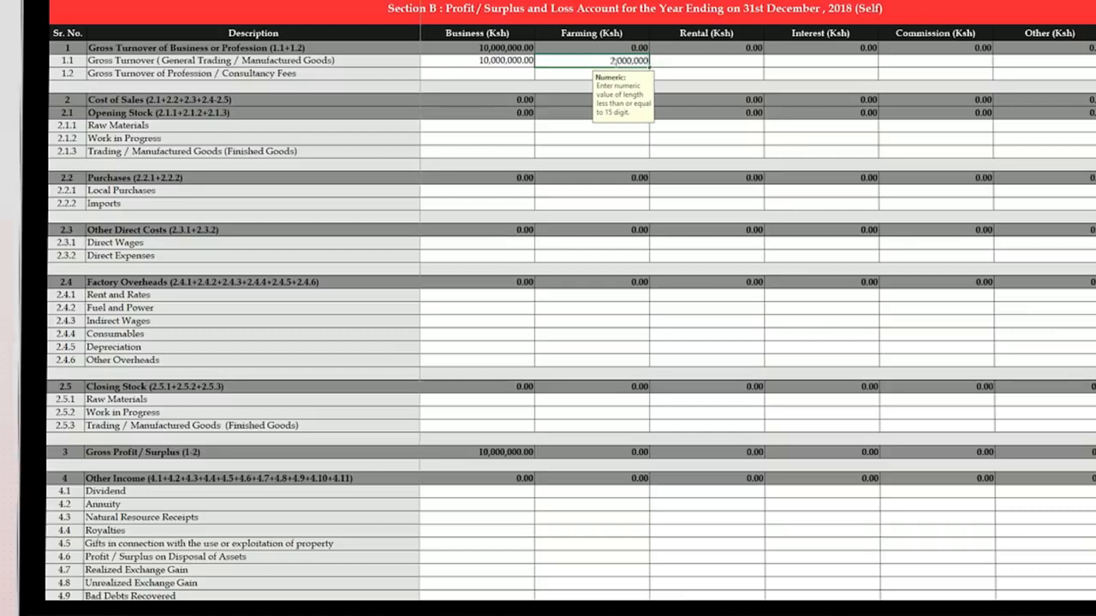
{"action": "left_click", "coordinate": [688, 60]}
{"action": "type", "text": "1,000.000.00"}
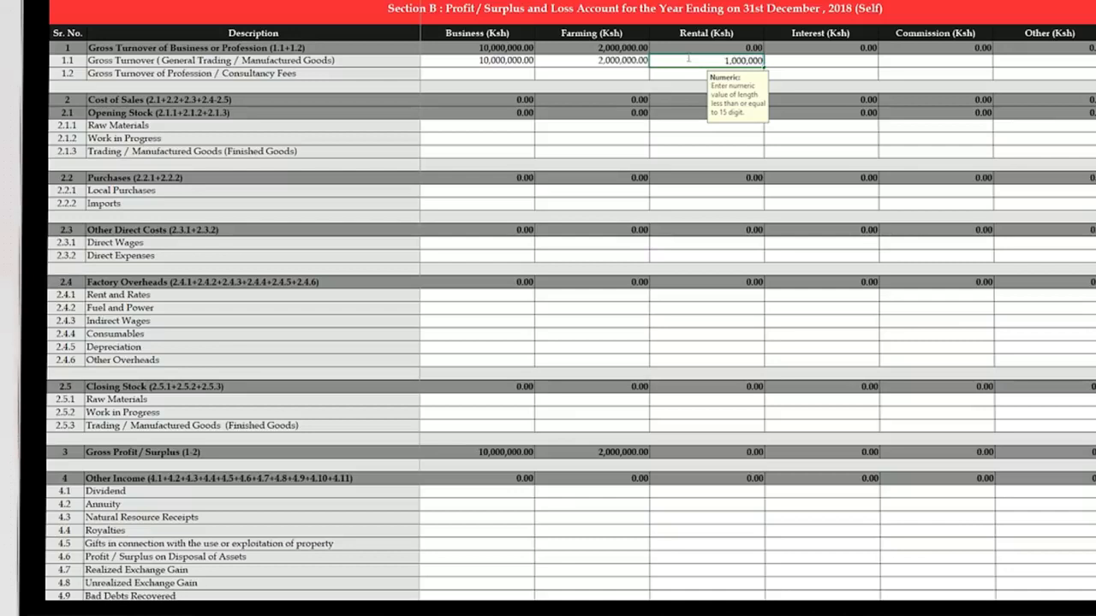
{"action": "left_click", "coordinate": [1041, 61]}
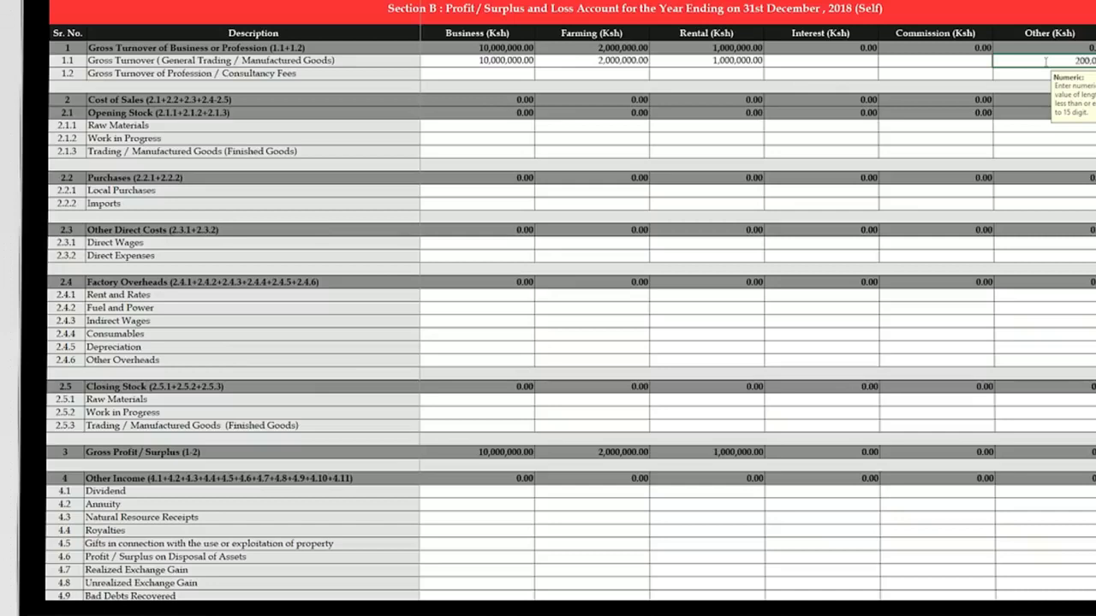
{"action": "left_click", "coordinate": [1024, 73]}
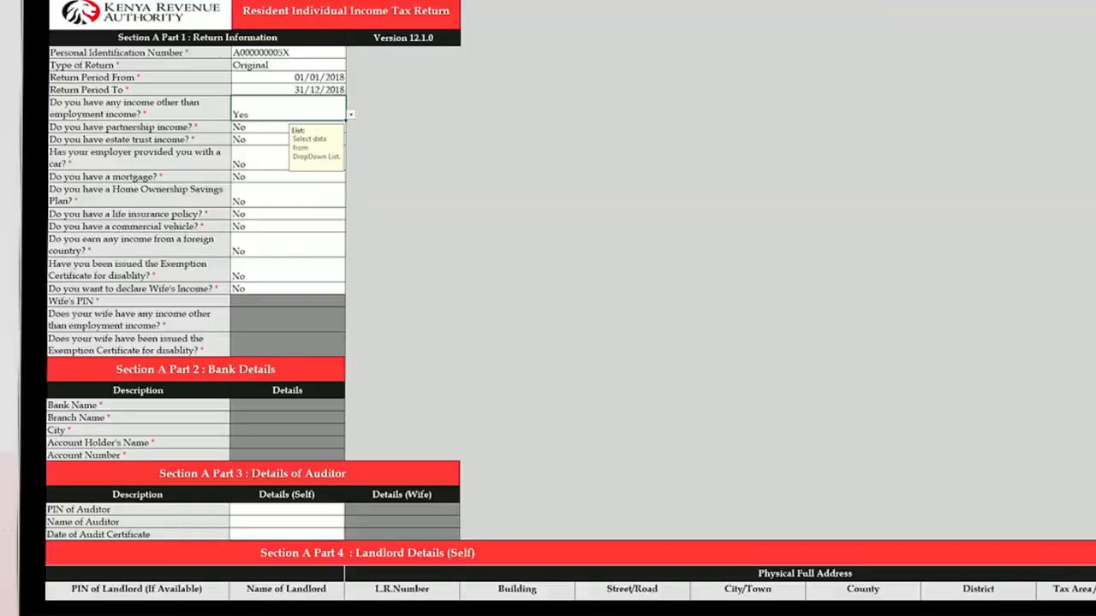
{"action": "scroll", "coordinate": [571, 301], "scroll_direction": "down", "scroll_amount": 10}
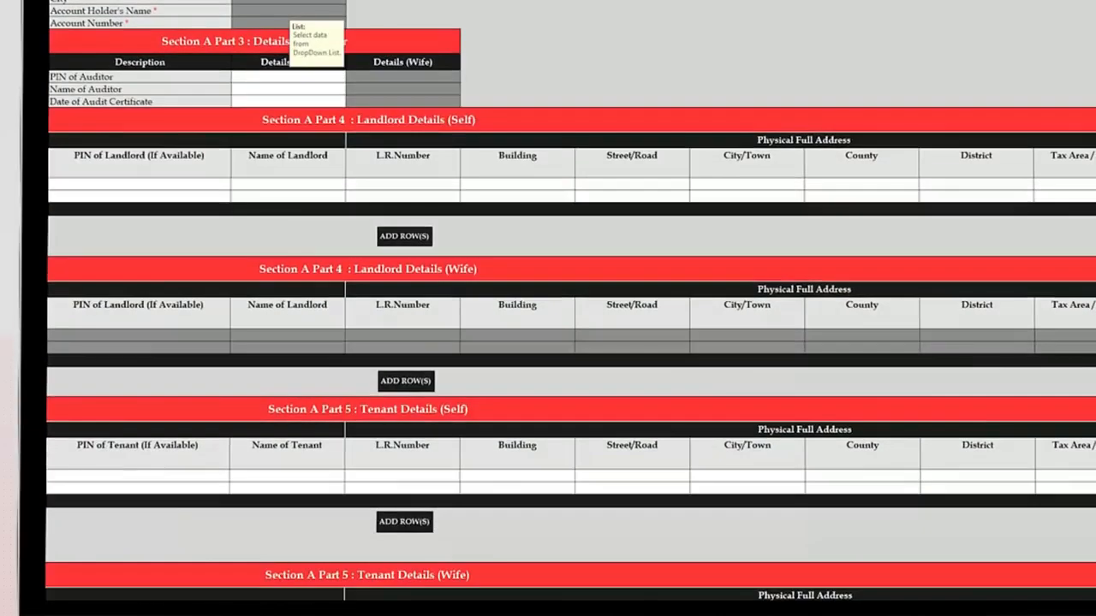
- Enter the tenant's name, L.R. number, building, street and city in the Tenant Details row
{"action": "scroll", "coordinate": [263, 506], "scroll_direction": "up", "scroll_amount": 3}
{"action": "scroll", "coordinate": [264, 506], "scroll_direction": "down", "scroll_amount": 2}
{"action": "left_click", "coordinate": [264, 506]}
{"action": "type", "text": "MMJ"}
{"action": "key", "text": "Tab"}
{"action": "type", "text": "NAIROBI BLOCK/160/2"}
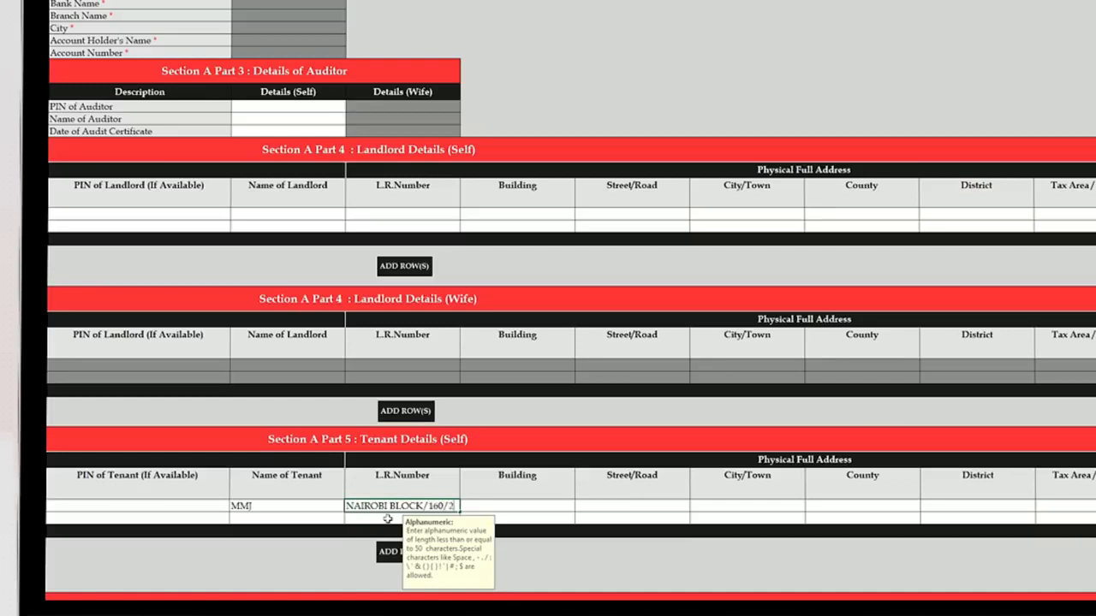
{"action": "key", "text": "Tab"}
{"action": "type", "text": "LANGATA FLATS"}
{"action": "key", "text": "Tab"}
{"action": "type", "text": "LANGATA"}
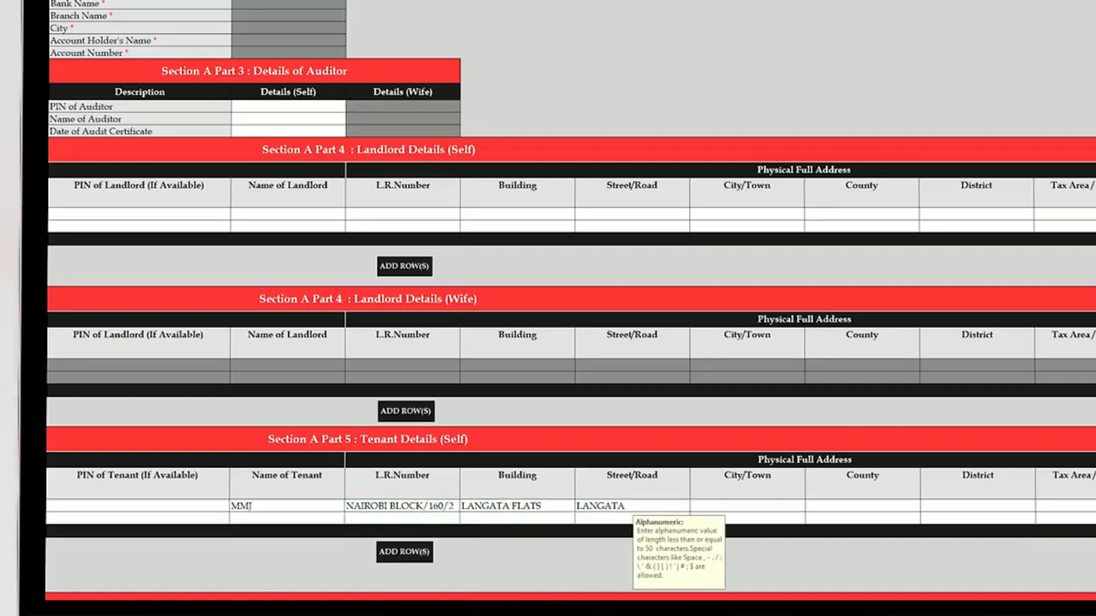
{"action": "key", "text": "Tab"}
{"action": "type", "text": "NAIROBI"}
{"action": "key", "text": "Tab"}
{"action": "type", "text": "NAIR"}
{"action": "key", "text": "BackSpace"}
{"action": "key", "text": "BackSpace"}
{"action": "key", "text": "BackSpace"}
{"action": "key", "text": "BackSpace"}
{"action": "type", "text": "NAIROBI CITY"}
{"action": "key", "text": "Tab"}
- Choose Nairobi City county, Nairobi West district and tax area, then add the descriptive and postal address
{"action": "left_click", "coordinate": [862, 506]}
{"action": "left_click", "coordinate": [925, 507]}
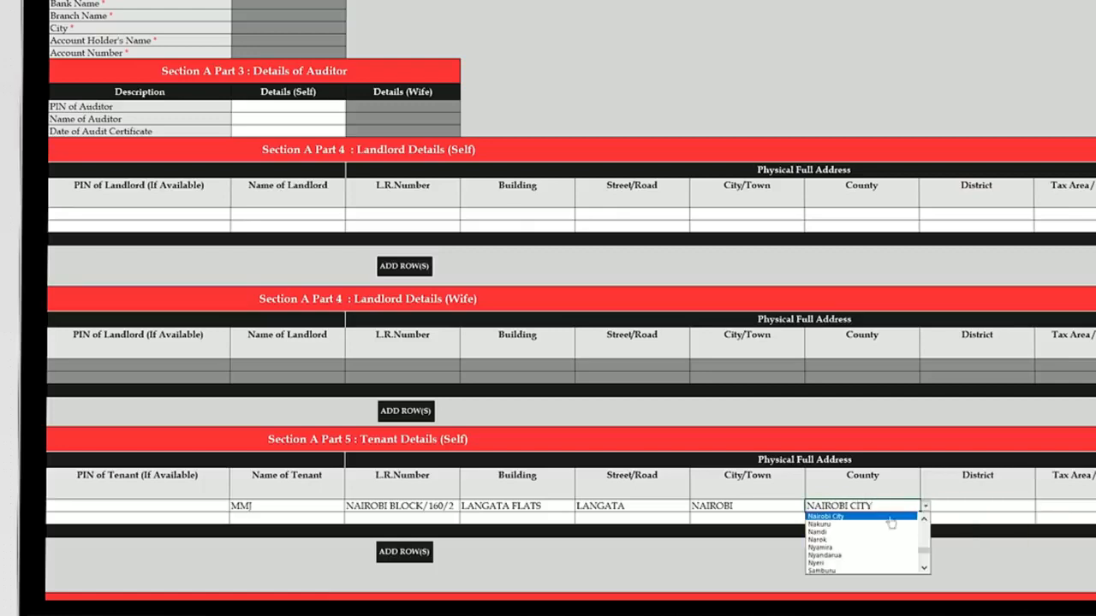
{"action": "left_click", "coordinate": [891, 517]}
{"action": "left_click", "coordinate": [925, 508]}
{"action": "left_click", "coordinate": [930, 506]}
{"action": "left_click", "coordinate": [994, 508]}
{"action": "left_click", "coordinate": [917, 532]}
{"action": "left_click", "coordinate": [1045, 506]}
{"action": "left_click", "coordinate": [954, 507]}
{"action": "left_click", "coordinate": [1061, 517]}
{"action": "left_click", "coordinate": [947, 505]}
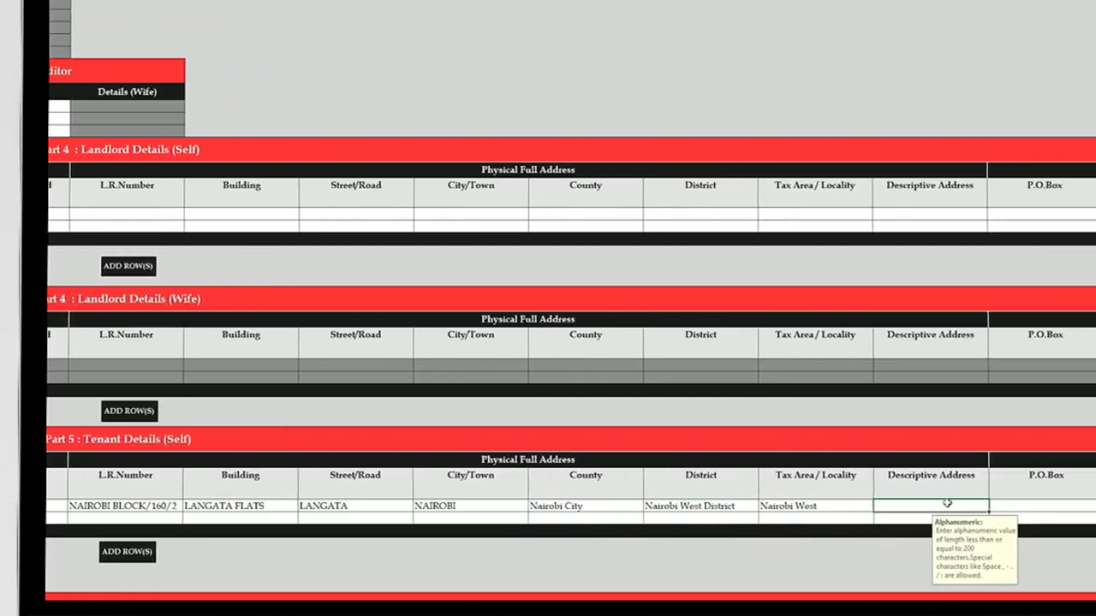
{"action": "type", "text": "OPPOSITE LANGATA BARRACKS"}
{"action": "key", "text": "Tab"}
{"action": "type", "text": "51234"}
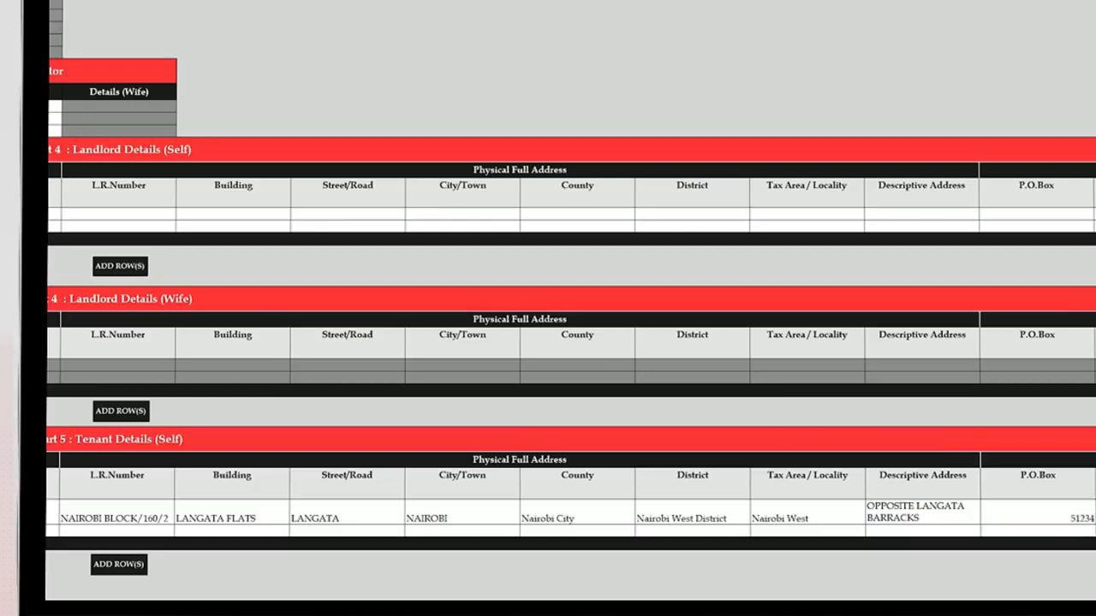
{"action": "type", "text": "CITY SQUARE"}
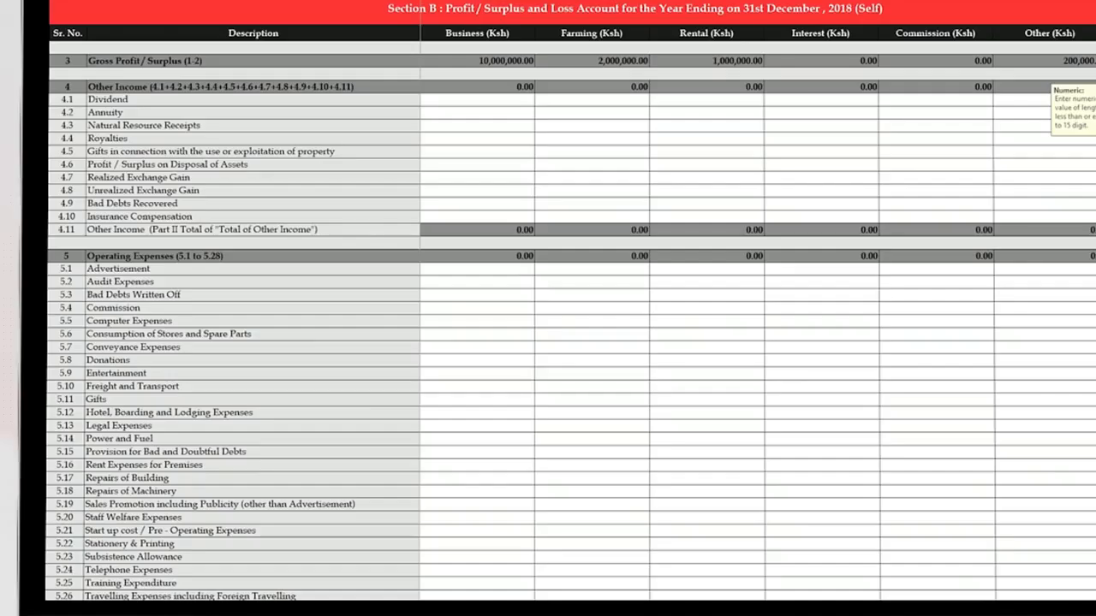
- Enter Business expenses: audit 300,000, freight 200,000, legal 50,000, rent 1,000,000, stationery 5,467
{"action": "left_click", "coordinate": [489, 283]}
{"action": "type", "text": "3000000"}
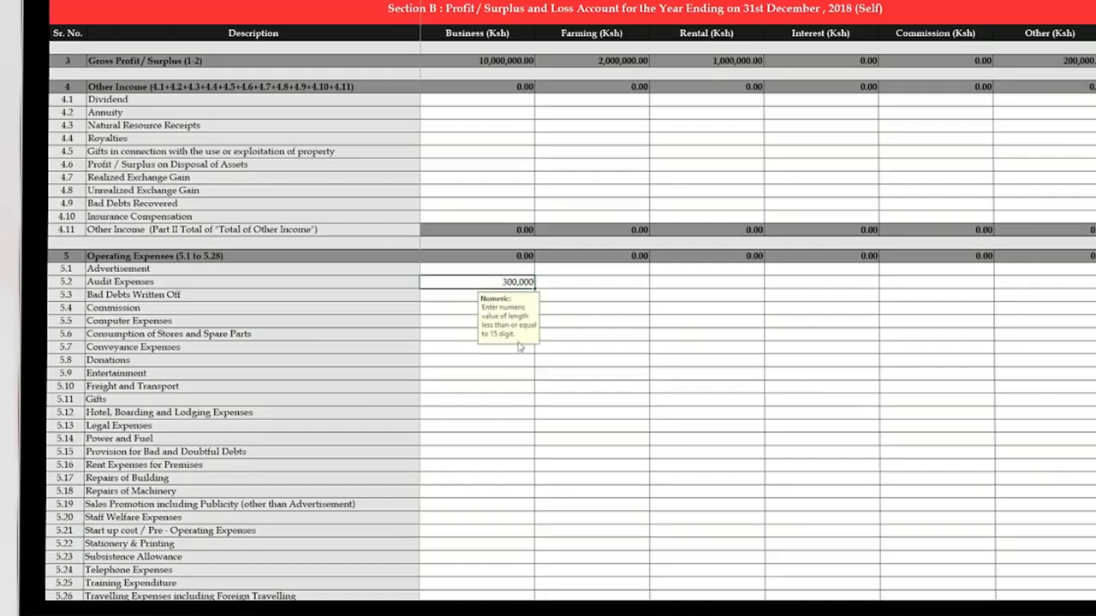
{"action": "left_click", "coordinate": [447, 321]}
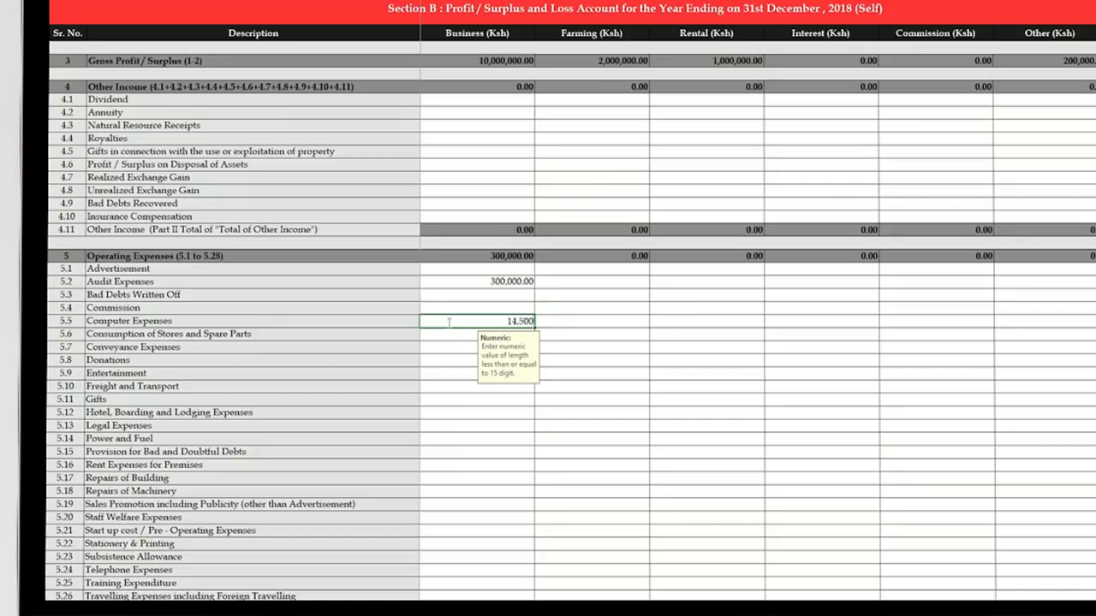
{"action": "left_click", "coordinate": [446, 388]}
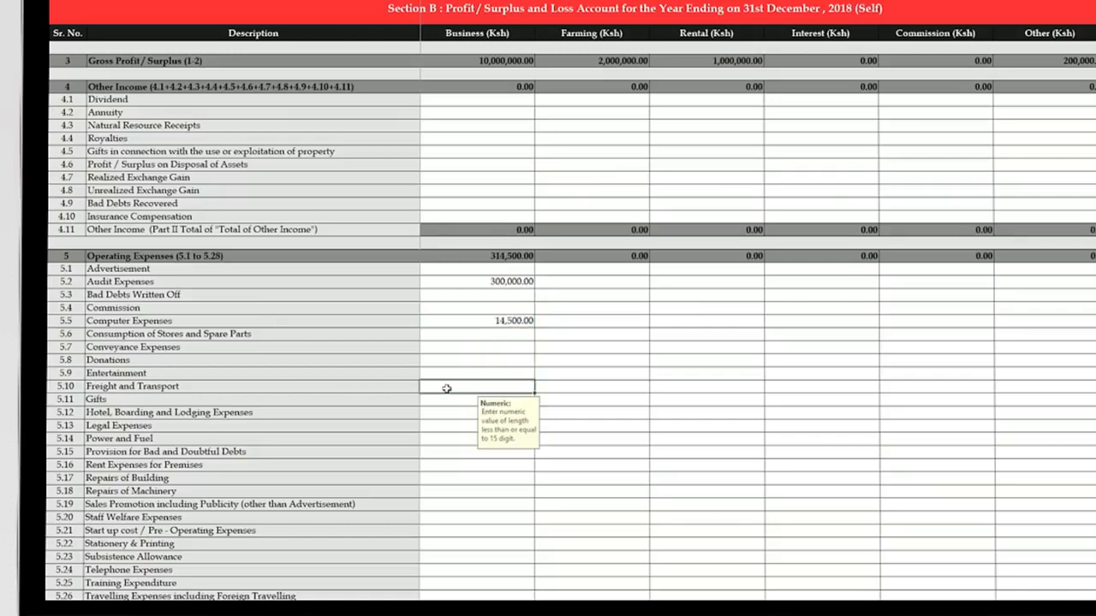
{"action": "type", "text": "2000000"}
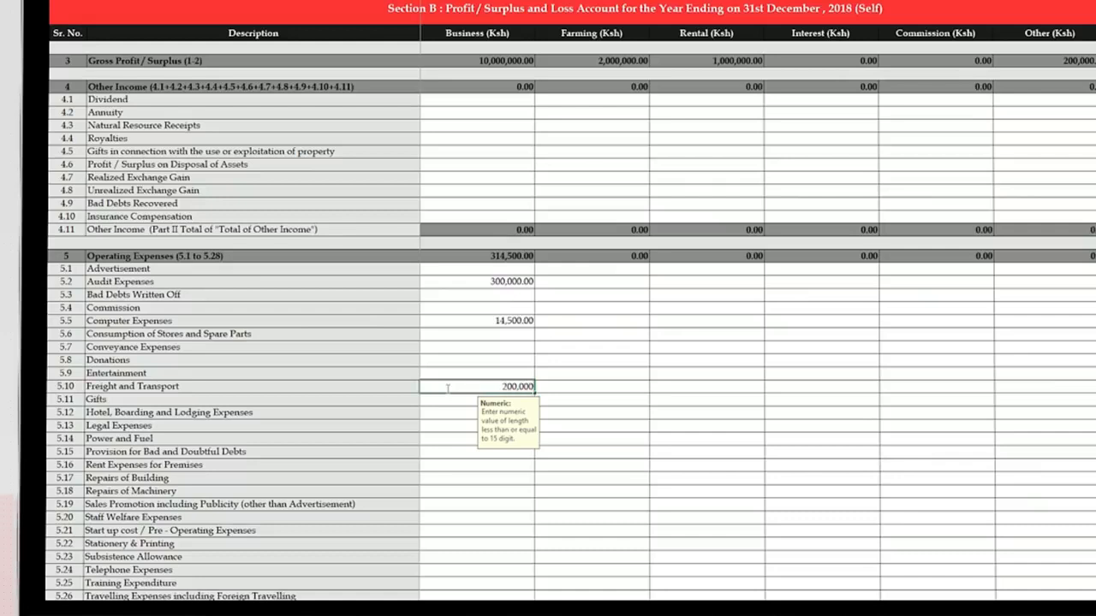
{"action": "left_click", "coordinate": [454, 427]}
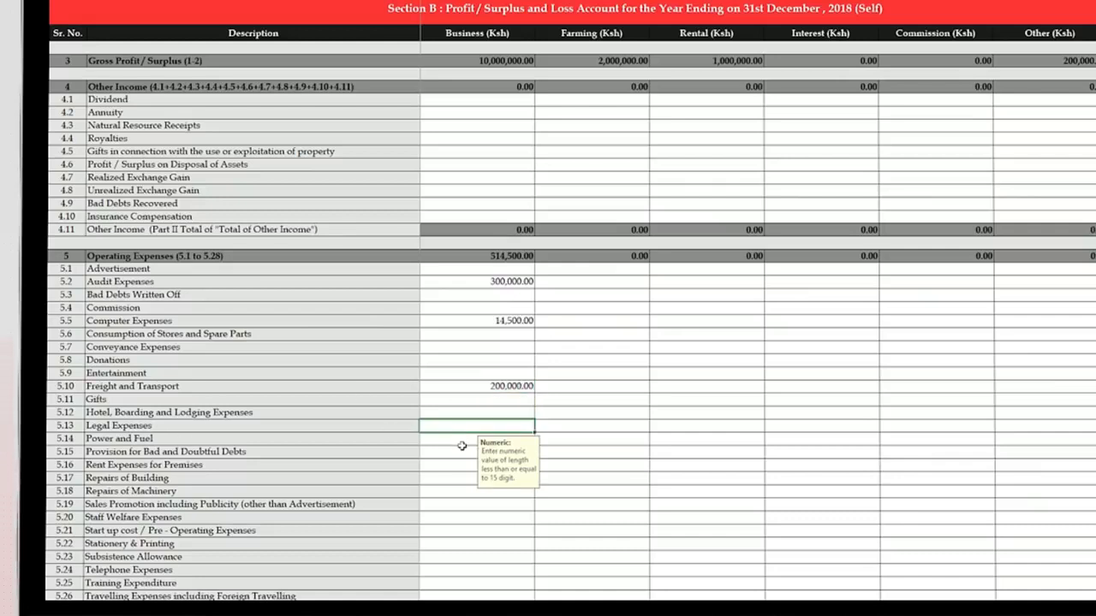
{"action": "type", "text": "500000"}
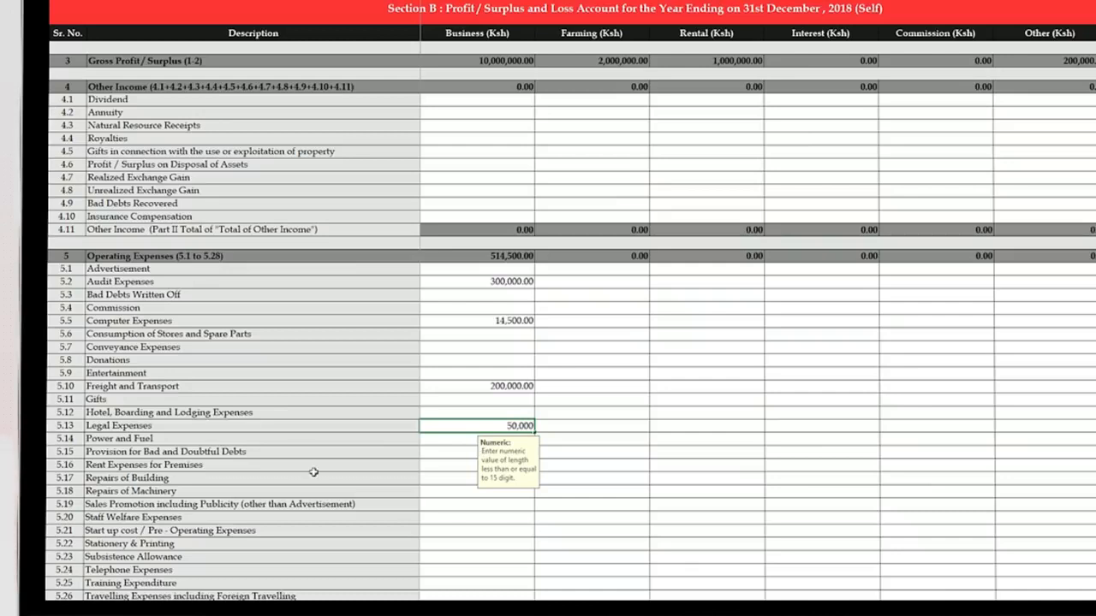
{"action": "left_click", "coordinate": [446, 466]}
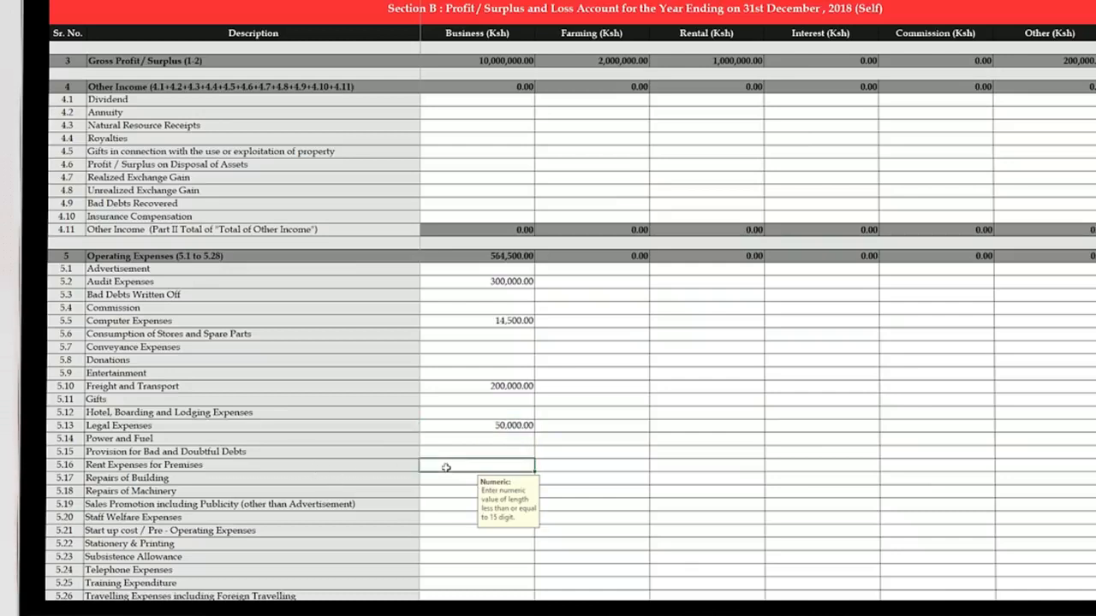
{"action": "type", "text": "1,000,000"}
{"action": "left_click", "coordinate": [451, 543]}
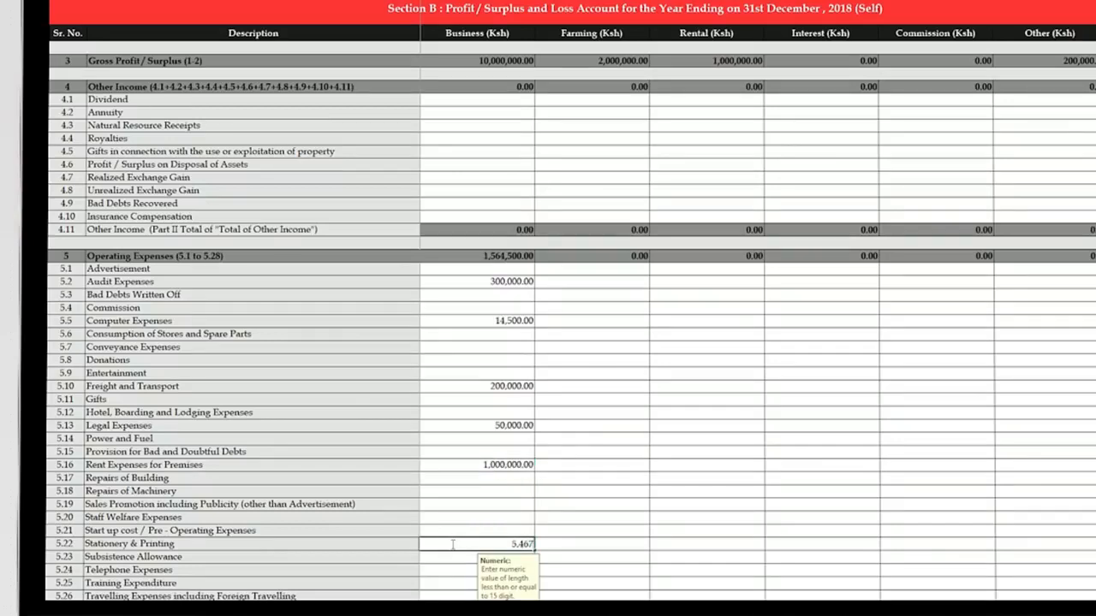
{"action": "type", "text": "5467"}
{"action": "left_click", "coordinate": [470, 562]}
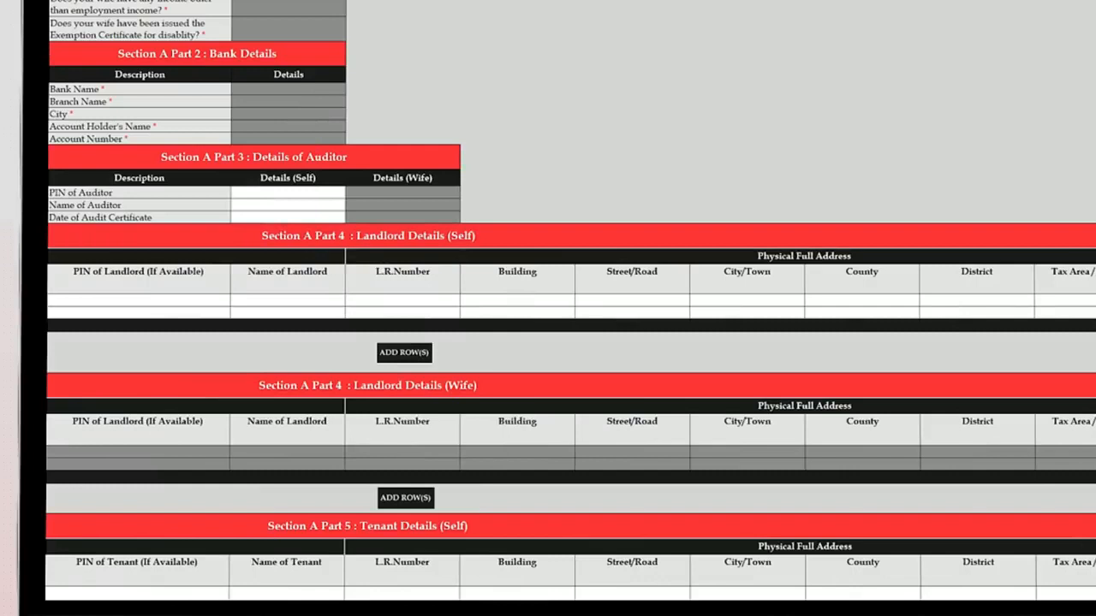
- Enter the landlord's name, L.R. number, building, street and city, with Kajiado as county
{"action": "left_click", "coordinate": [294, 300]}
{"action": "type", "text": "BMJ"}
{"action": "left_click", "coordinate": [372, 299]}
{"action": "type", "text": "NGONG/"}
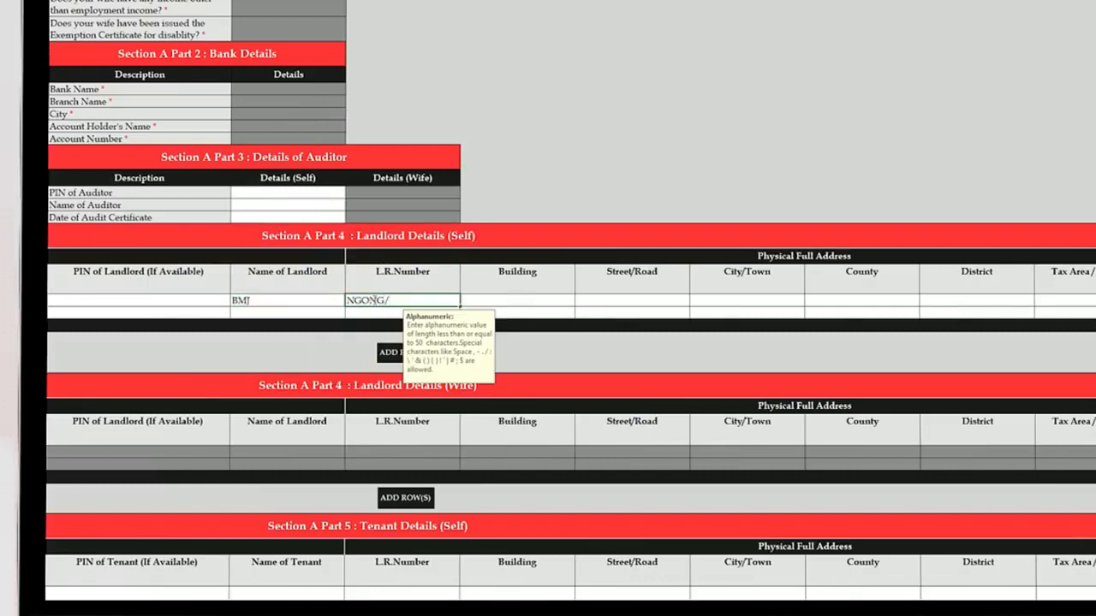
{"action": "type", "text": "NGONG/57695"}
{"action": "left_click", "coordinate": [542, 301]}
{"action": "type", "text": "NGONG PLAZA"}
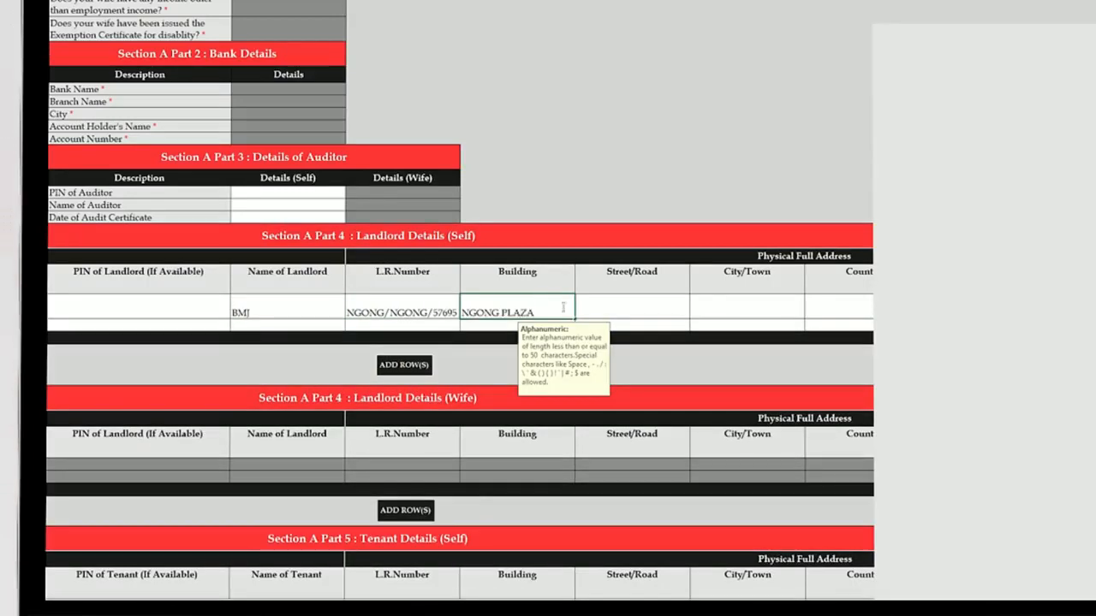
{"action": "left_click", "coordinate": [634, 300]}
{"action": "type", "text": "NGONG"}
{"action": "left_click", "coordinate": [725, 308]}
{"action": "type", "text": "NGONG"}
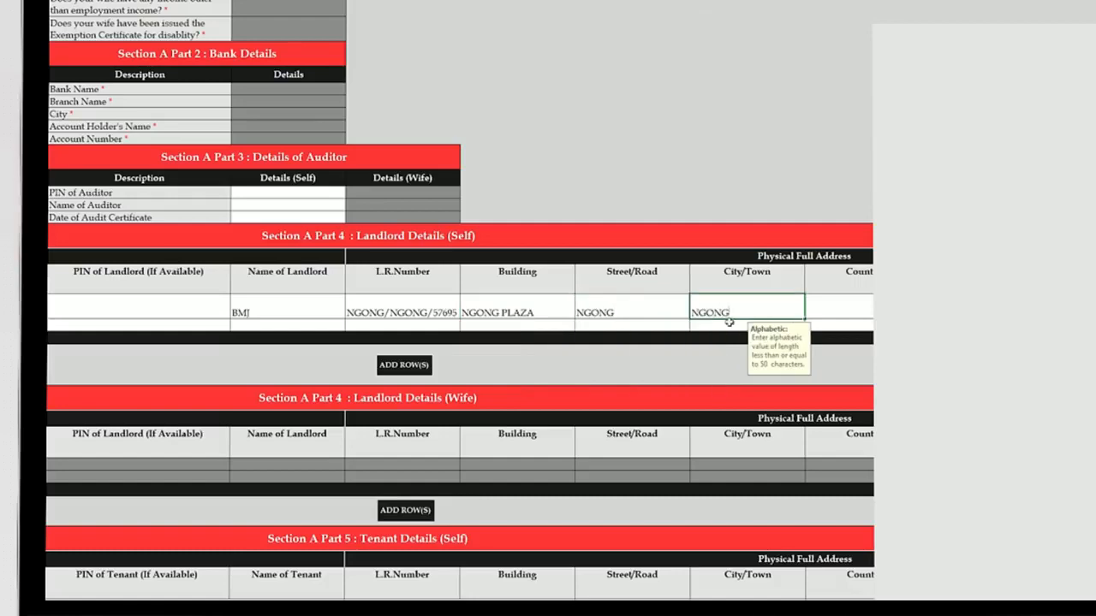
{"action": "left_click", "coordinate": [868, 311]}
{"action": "left_click", "coordinate": [860, 346]}
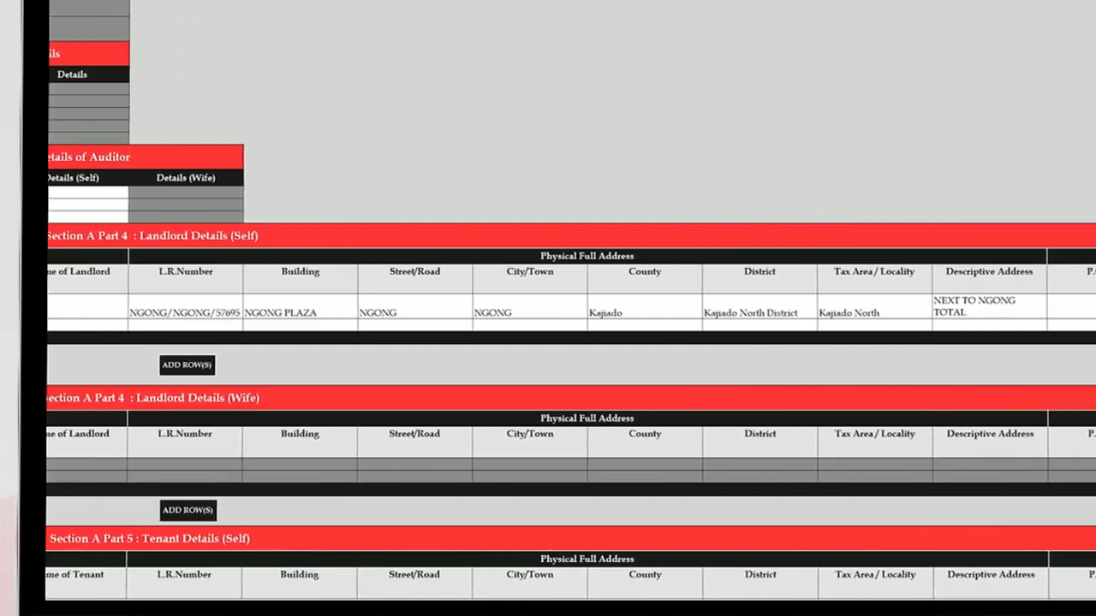
- Set occupancy 01/01/2018 to 31/12/2018, correcting the invalid end date, and gross rent 1,000,000
{"action": "type", "text": "01/01/2018"}
{"action": "key", "text": "Tab"}
{"action": "type", "text": "31/12//2018"}
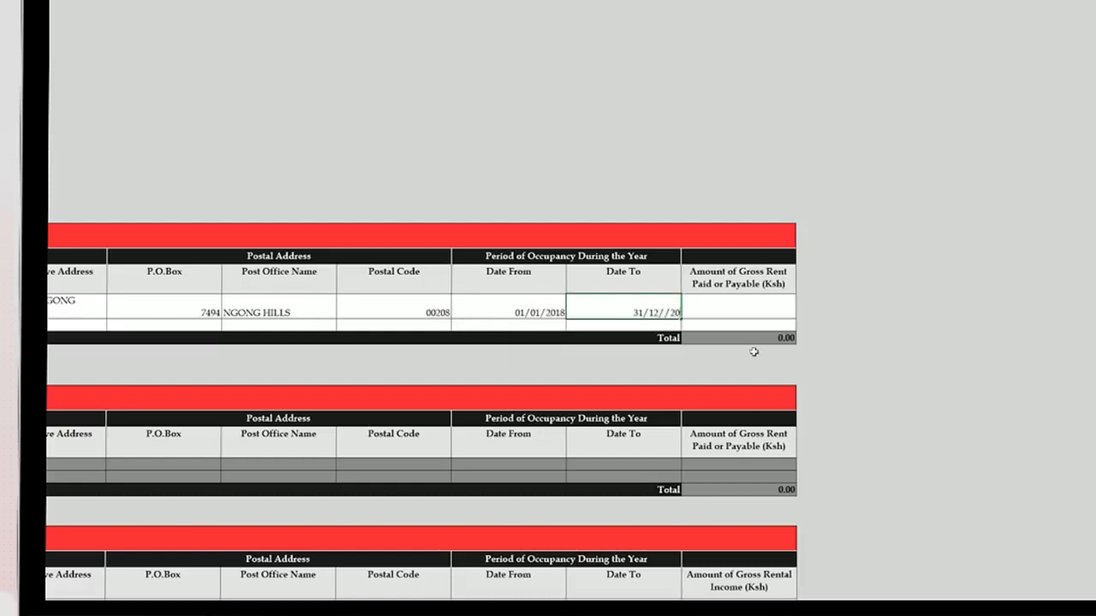
{"action": "left_click", "coordinate": [752, 309]}
{"action": "key", "text": "Return"}
{"action": "type", "text": "31/12/2018"}
{"action": "left_click", "coordinate": [720, 318]}
{"action": "type", "text": "1000000"}
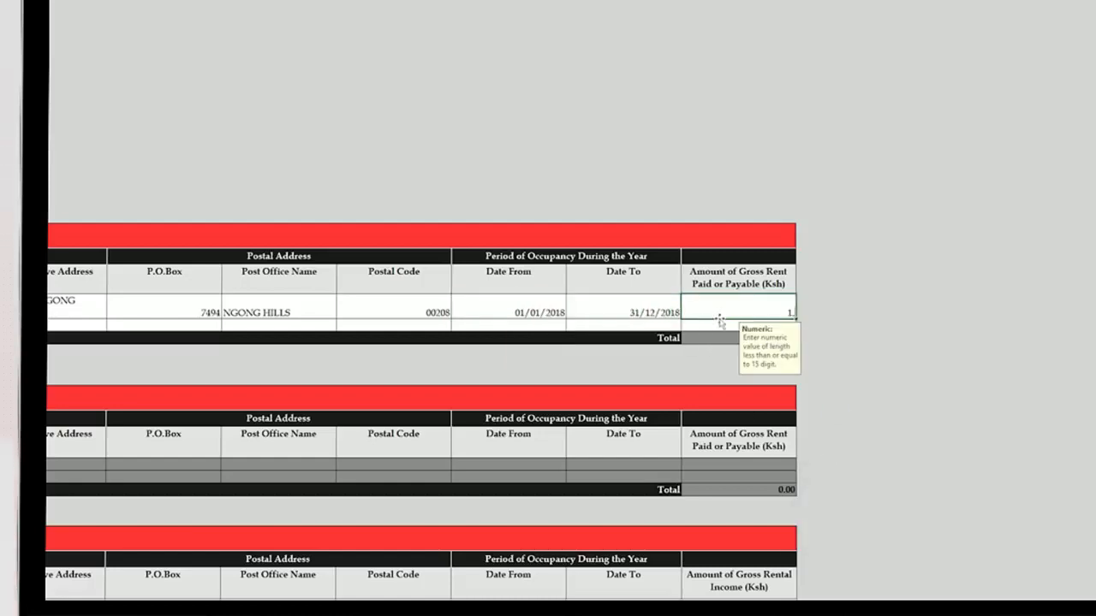
{"action": "key", "text": "Return"}
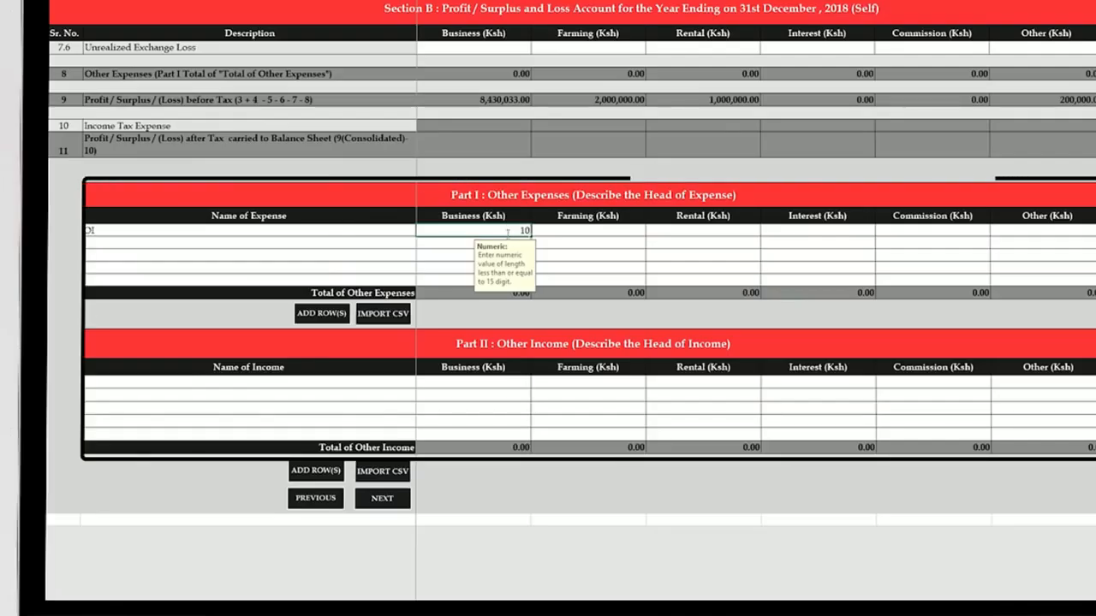
- Record other expense OI as 10,000 under Business with 0 in the remaining columns
{"action": "type", "text": "000"}
{"action": "key", "text": "Tab"}
{"action": "type", "text": "0"}
{"action": "key", "text": "Tab"}
{"action": "type", "text": "0"}
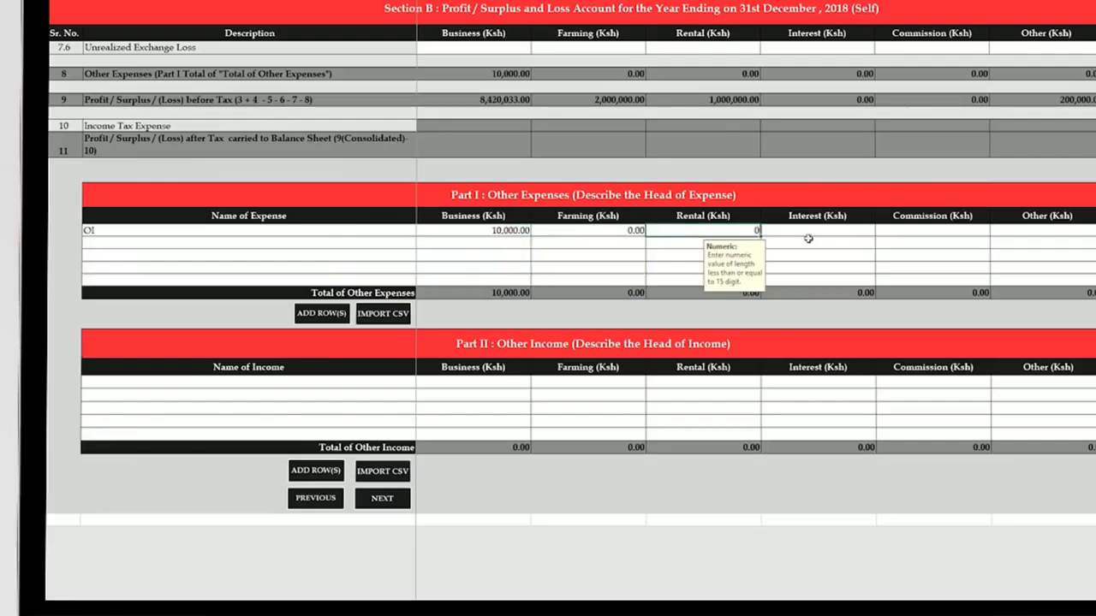
{"action": "key", "text": "Tab"}
{"action": "type", "text": "0"}
{"action": "key", "text": "Tab"}
{"action": "type", "text": "0"}
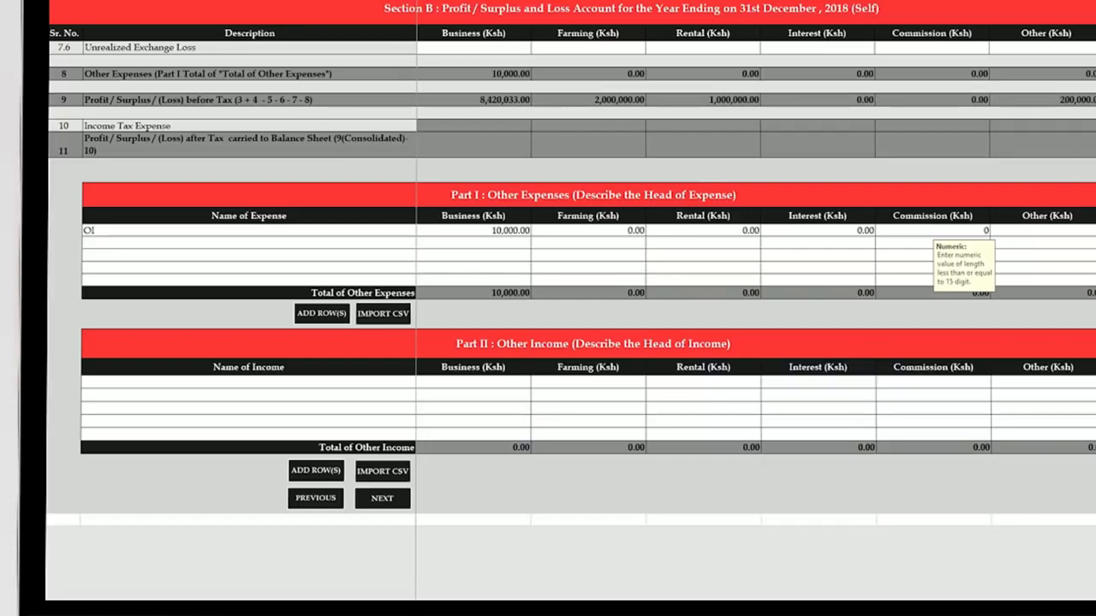
{"action": "left_click", "coordinate": [1029, 231]}
- Record other income OI as 50,000 under Business with 0 in the remaining columns
{"action": "left_click", "coordinate": [289, 381]}
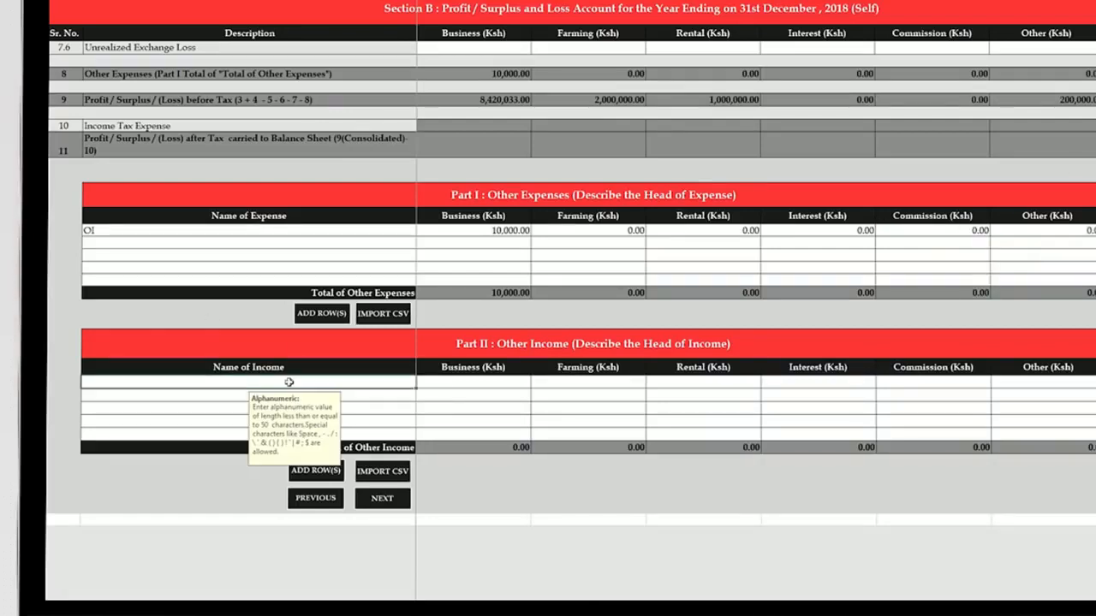
{"action": "left_click", "coordinate": [496, 386]}
{"action": "type", "text": "50.0"}
{"action": "type", "text": "000.00"}
{"action": "left_click", "coordinate": [575, 382]}
{"action": "type", "text": "0"}
{"action": "left_click", "coordinate": [673, 381]}
{"action": "type", "text": "0"}
{"action": "left_click", "coordinate": [835, 384]}
{"action": "type", "text": "0"}
{"action": "left_click", "coordinate": [950, 381]}
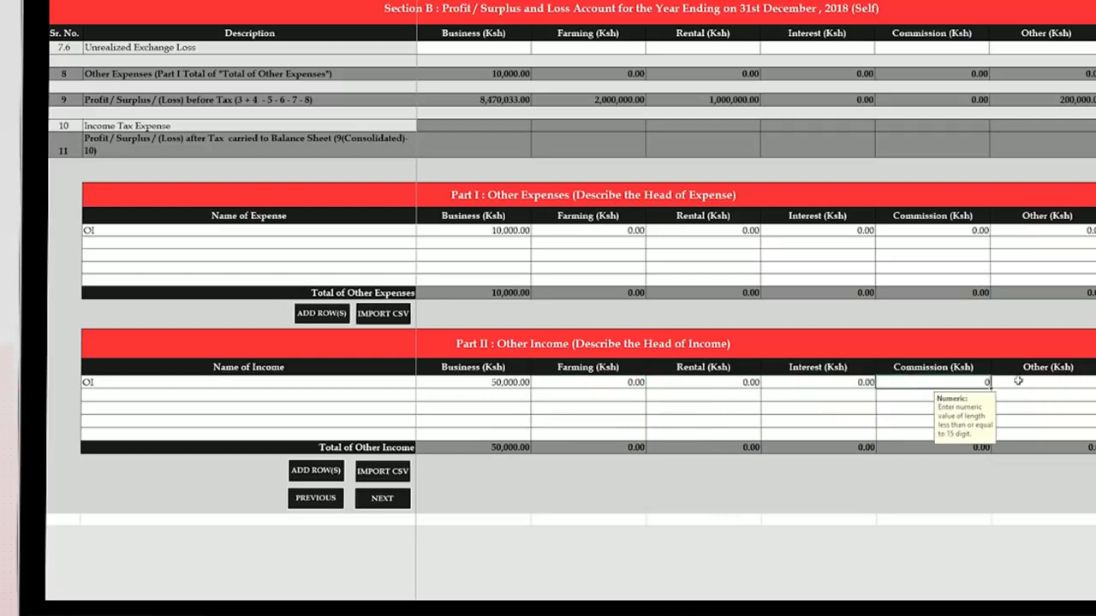
{"action": "left_click", "coordinate": [1018, 381]}
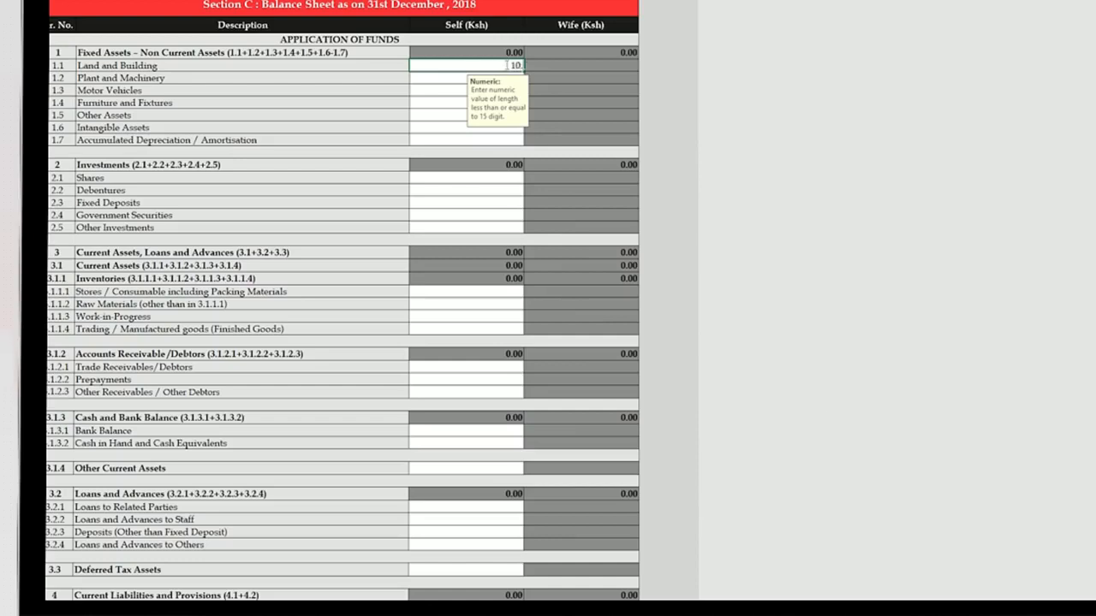
- Enter the assets: land 10,500,000, motor vehicles 200,000, other assets 2,444,550, bank 1,500,000
{"action": "type", "text": "500,000"}
{"action": "left_click", "coordinate": [460, 94]}
{"action": "type", "text": "200,000"}
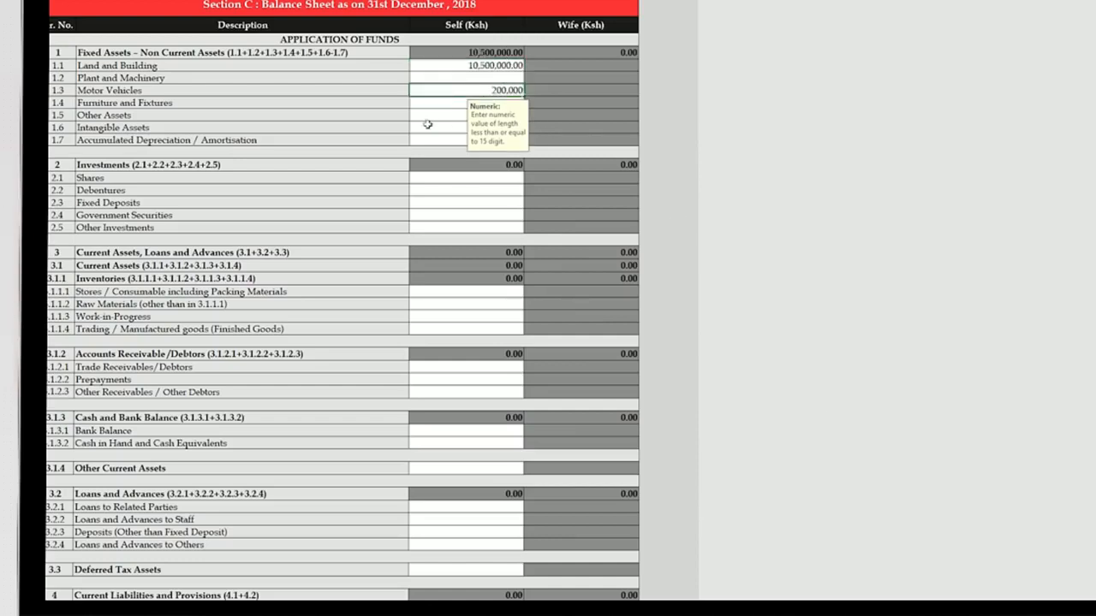
{"action": "left_click", "coordinate": [451, 115]}
{"action": "type", "text": "2,444,550"}
{"action": "left_click", "coordinate": [485, 429]}
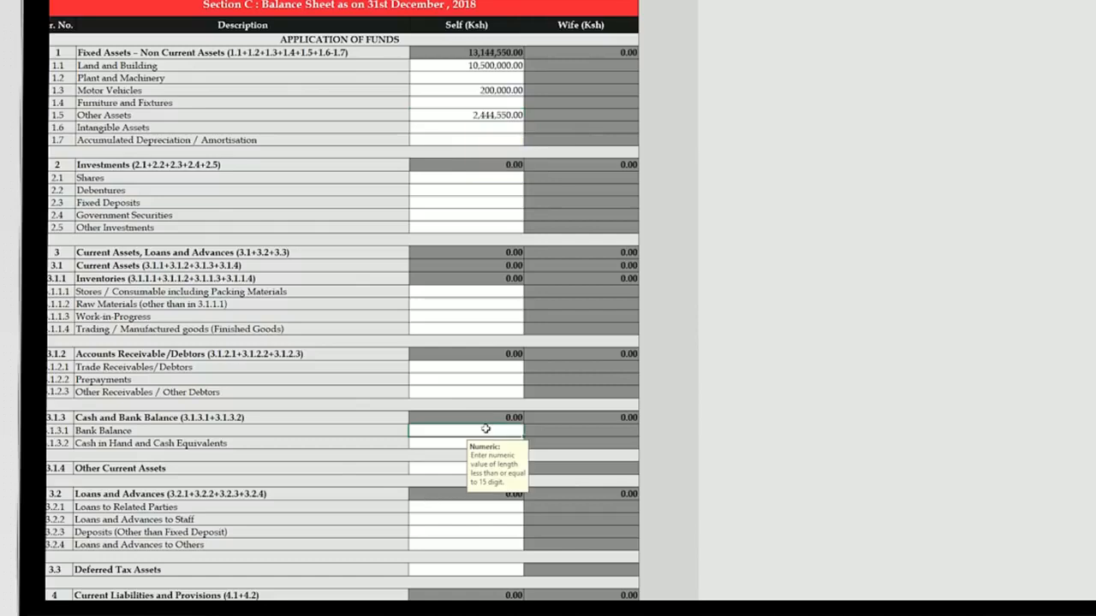
{"action": "type", "text": "1,500,000"}
{"action": "key", "text": "Return"}
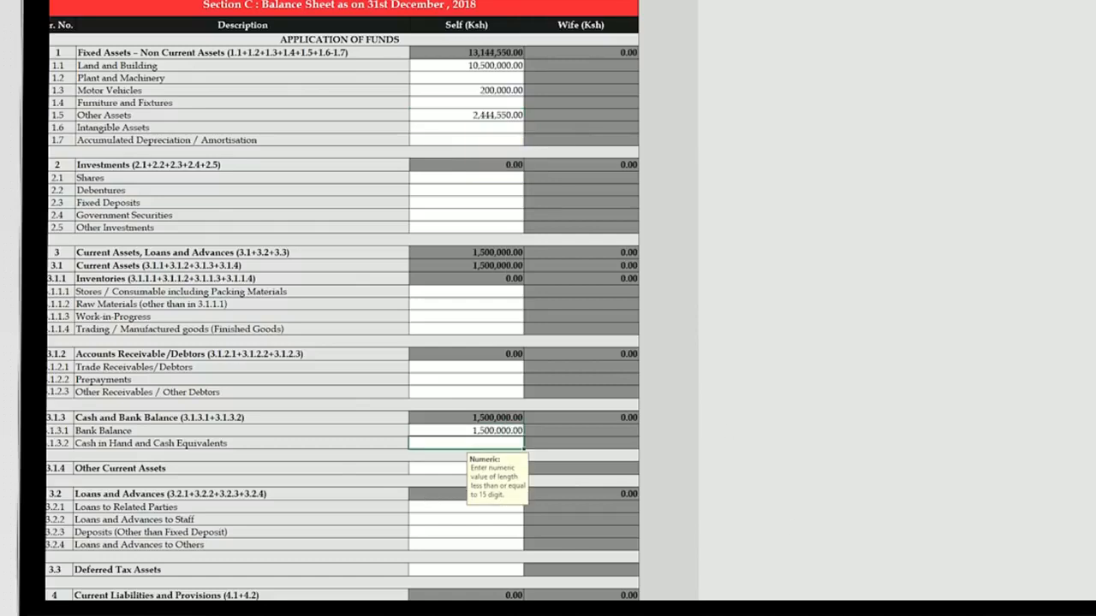
- Enter proprietor's capital 12,000,000, revaluation reserve 644,550 and loans from financial institutions 2,000,000
{"action": "scroll", "coordinate": [342, 308], "scroll_direction": "down", "scroll_amount": 4}
{"action": "scroll", "coordinate": [342, 309], "scroll_direction": "up", "scroll_amount": 1}
{"action": "scroll", "coordinate": [638, 304], "scroll_direction": "up", "scroll_amount": 3}
{"action": "scroll", "coordinate": [637, 304], "scroll_direction": "down", "scroll_amount": 2}
{"action": "scroll", "coordinate": [638, 304], "scroll_direction": "up", "scroll_amount": 1}
{"action": "scroll", "coordinate": [638, 304], "scroll_direction": "down", "scroll_amount": 2}
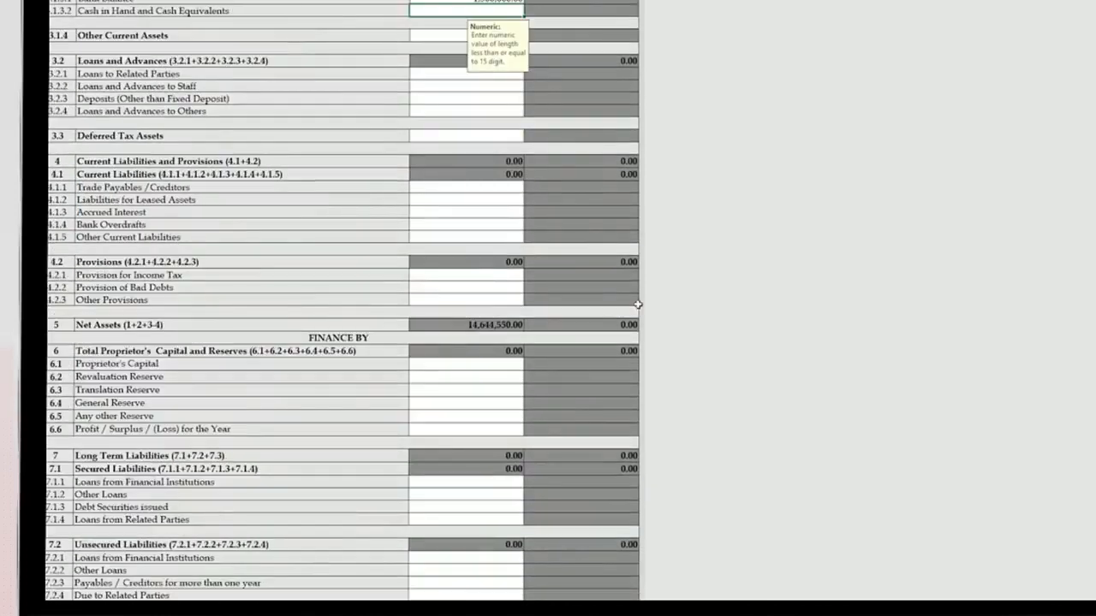
{"action": "scroll", "coordinate": [641, 334], "scroll_direction": "down", "scroll_amount": 2}
{"action": "scroll", "coordinate": [475, 214], "scroll_direction": "up", "scroll_amount": 4}
{"action": "scroll", "coordinate": [475, 214], "scroll_direction": "down", "scroll_amount": 4}
{"action": "left_click", "coordinate": [462, 214]}
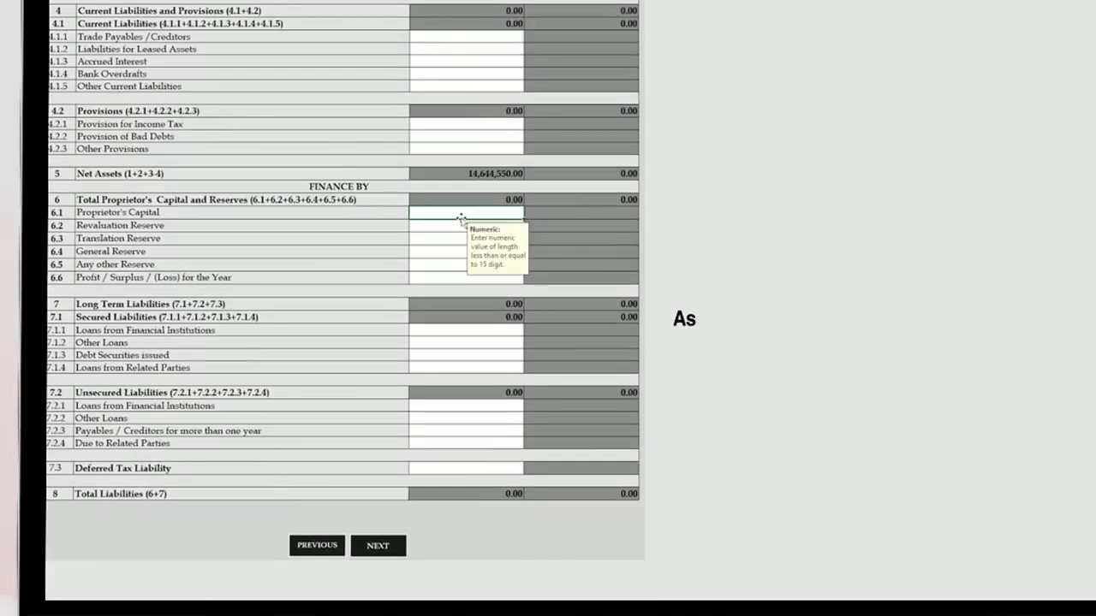
{"action": "type", "text": "12,000,000"}
{"action": "key", "text": "Return"}
{"action": "type", "text": "644,550"}
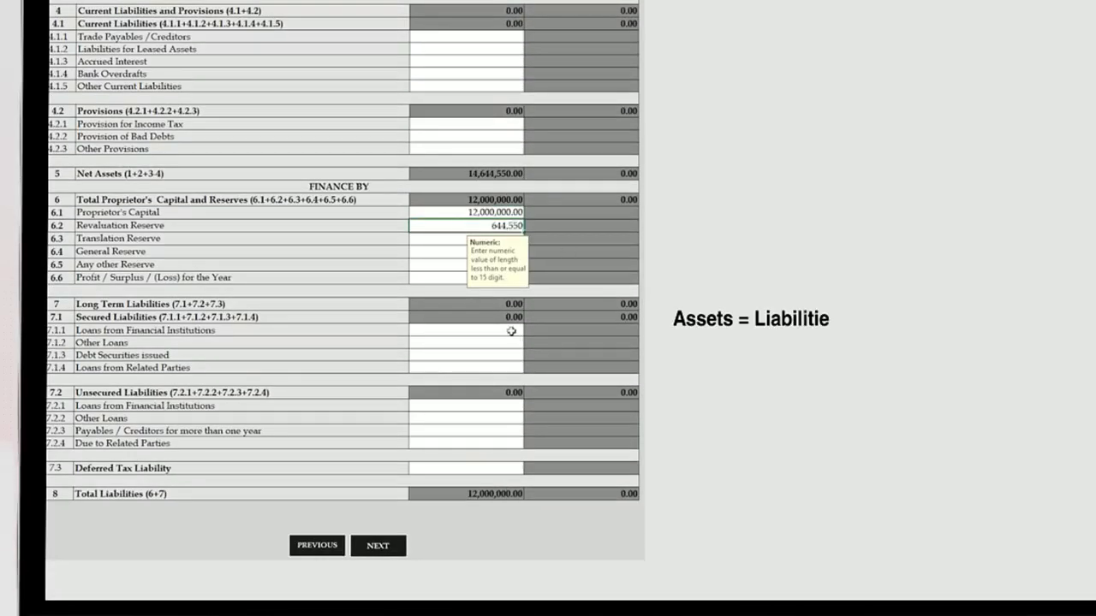
{"action": "left_click", "coordinate": [511, 332]}
{"action": "type", "text": "2,000,000"}
{"action": "key", "text": "Return"}
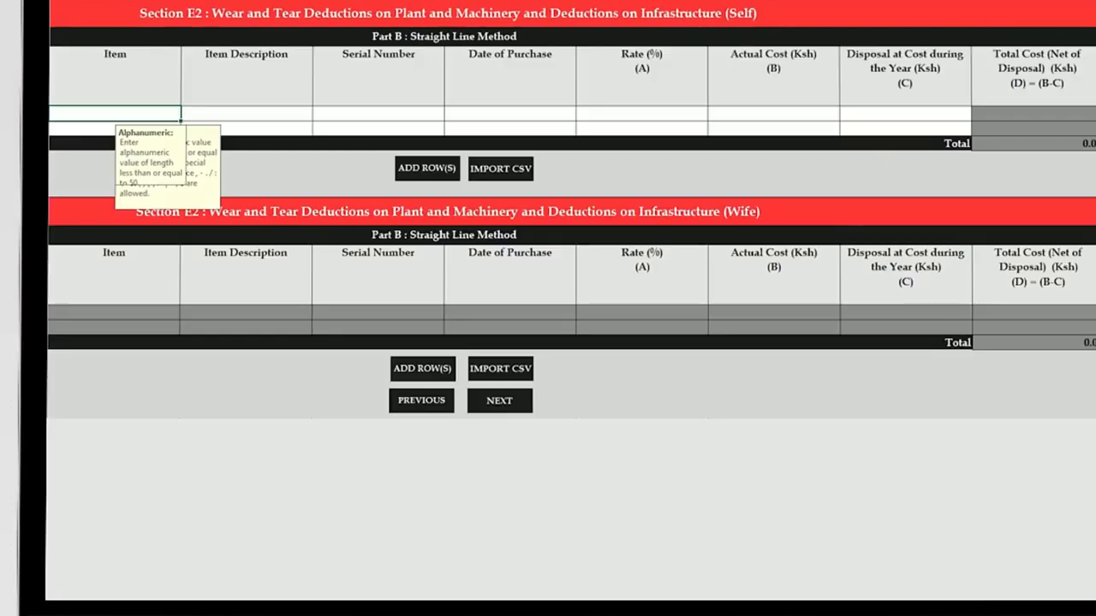
- Record the first installment (20/04/2018, 200,000) and the four payment registration numbers
{"action": "key", "text": "ctrl+Page_Down"}
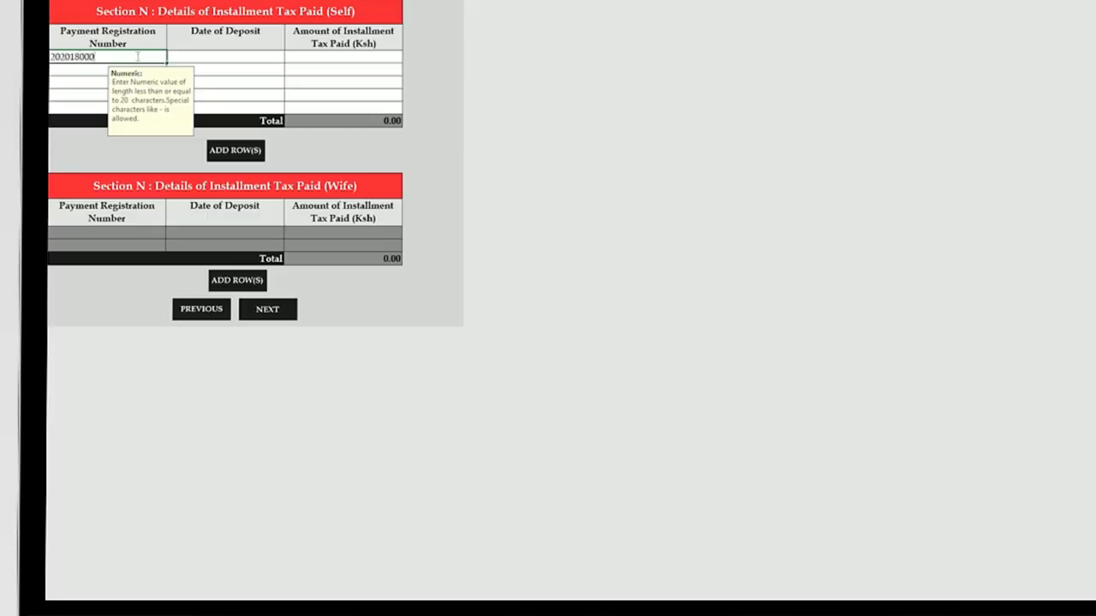
{"action": "key", "text": "Tab"}
{"action": "type", "text": "20/04/2018"}
{"action": "key", "text": "Tab"}
{"action": "type", "text": "200,000"}
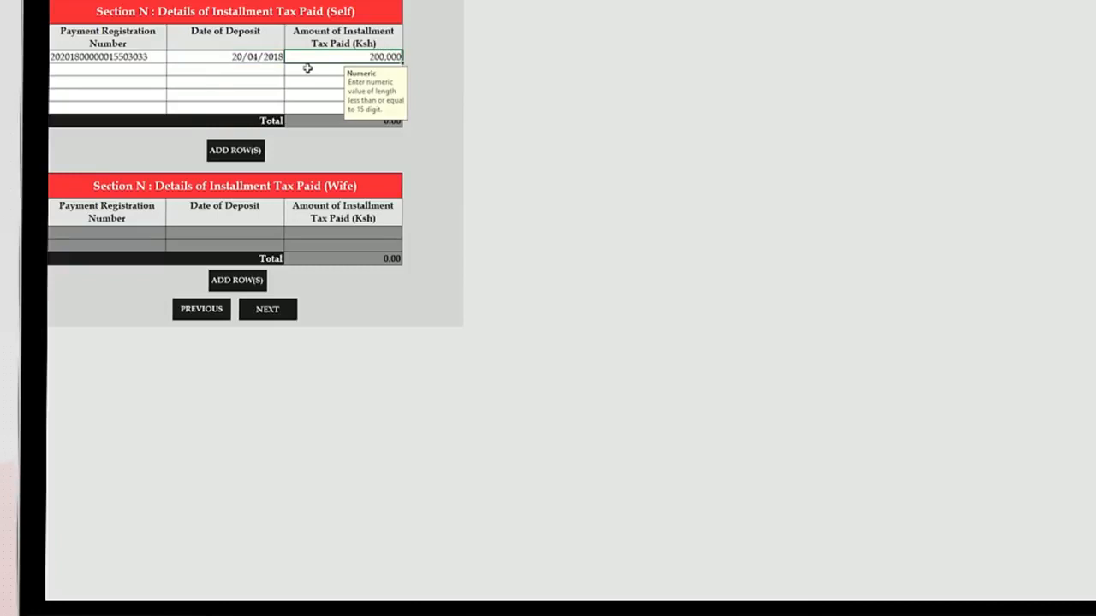
{"action": "key", "text": "Return"}
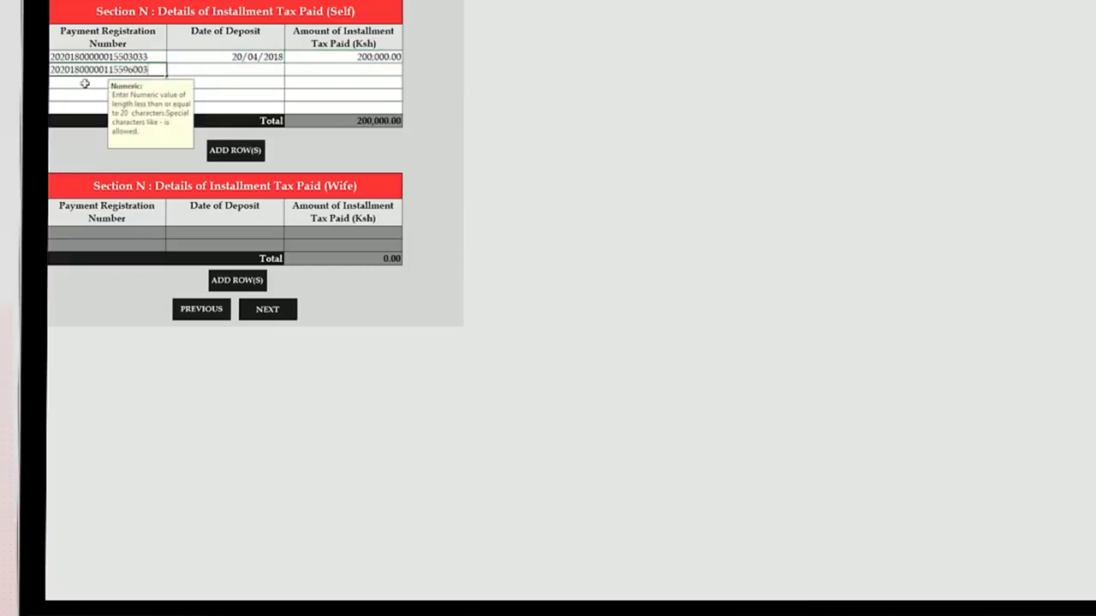
{"action": "key", "text": "Return"}
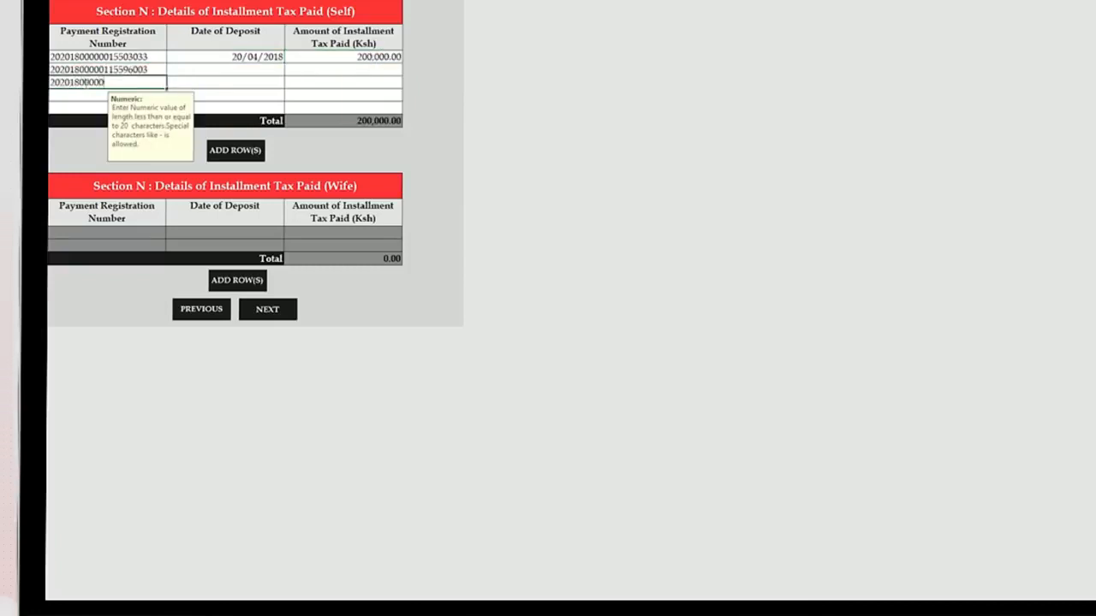
{"action": "key", "text": "Return"}
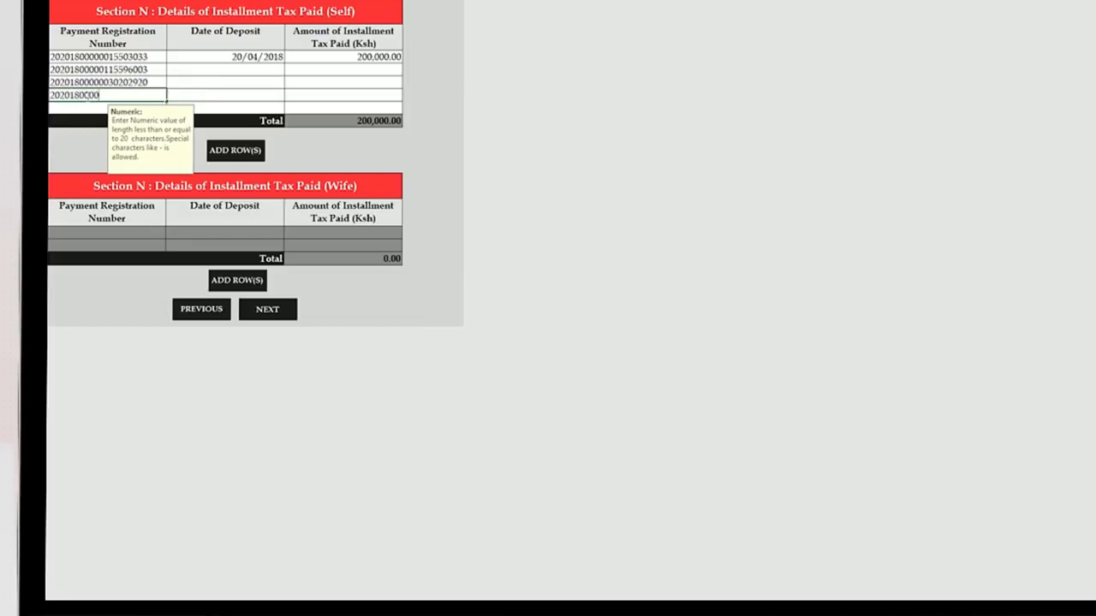
- Fill in installments dated 20/06, 20/09 and 20/12/2018, each for 200,000
{"action": "left_click", "coordinate": [277, 71]}
{"action": "type", "text": "20/06"}
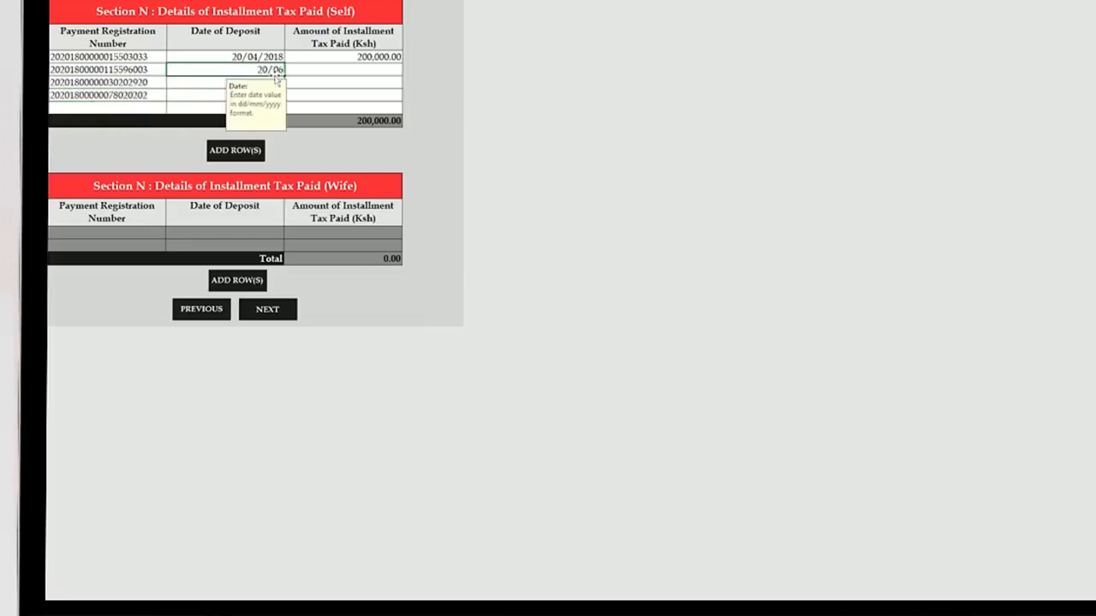
{"action": "type", "text": "/2018"}
{"action": "left_click", "coordinate": [199, 83]}
{"action": "type", "text": "20/09/2018"}
{"action": "left_click", "coordinate": [203, 95]}
{"action": "type", "text": "20/12/2018"}
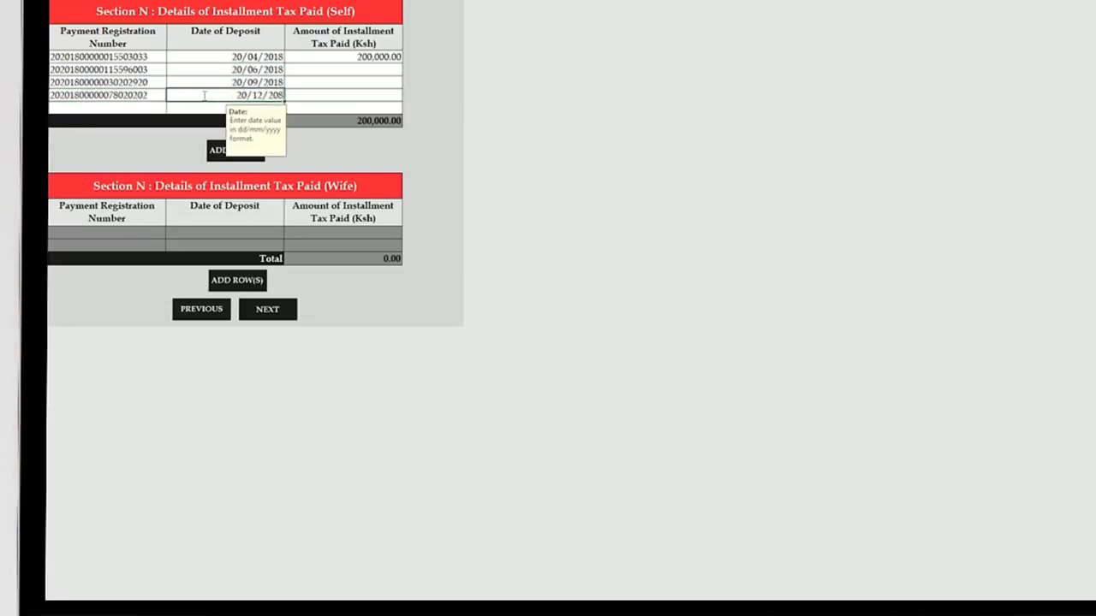
{"action": "left_click", "coordinate": [351, 72]}
{"action": "type", "text": "2000000.00"}
{"action": "left_click", "coordinate": [331, 83]}
{"action": "type", "text": "200000"}
{"action": "left_click", "coordinate": [348, 95]}
{"action": "type", "text": "200000"}
{"action": "left_click", "coordinate": [342, 108]}
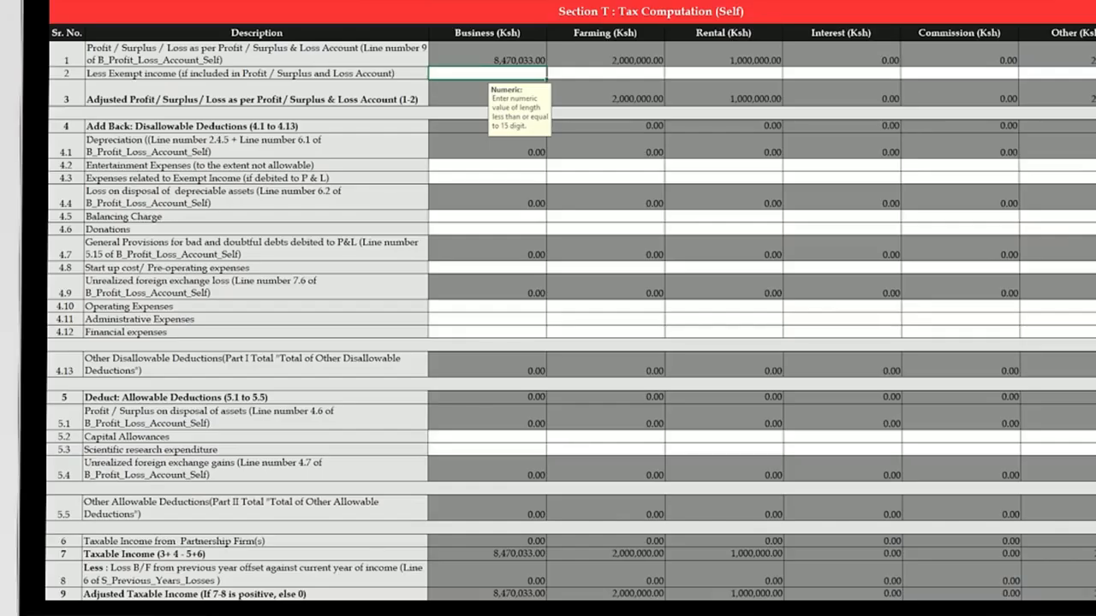
- Enter business Operating Expenses 20,000, Financial expenses 150,000 and Capital Allowances 193,939 in Section T
{"action": "left_click", "coordinate": [534, 305]}
{"action": "type", "text": "20,000"}
{"action": "left_click", "coordinate": [479, 332]}
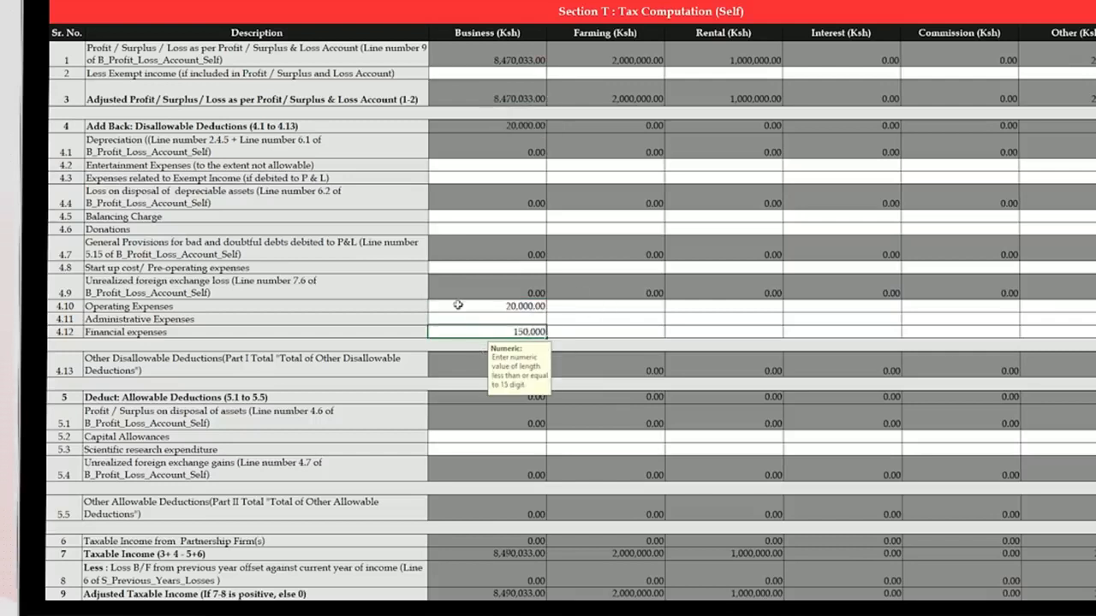
{"action": "key", "text": "Return"}
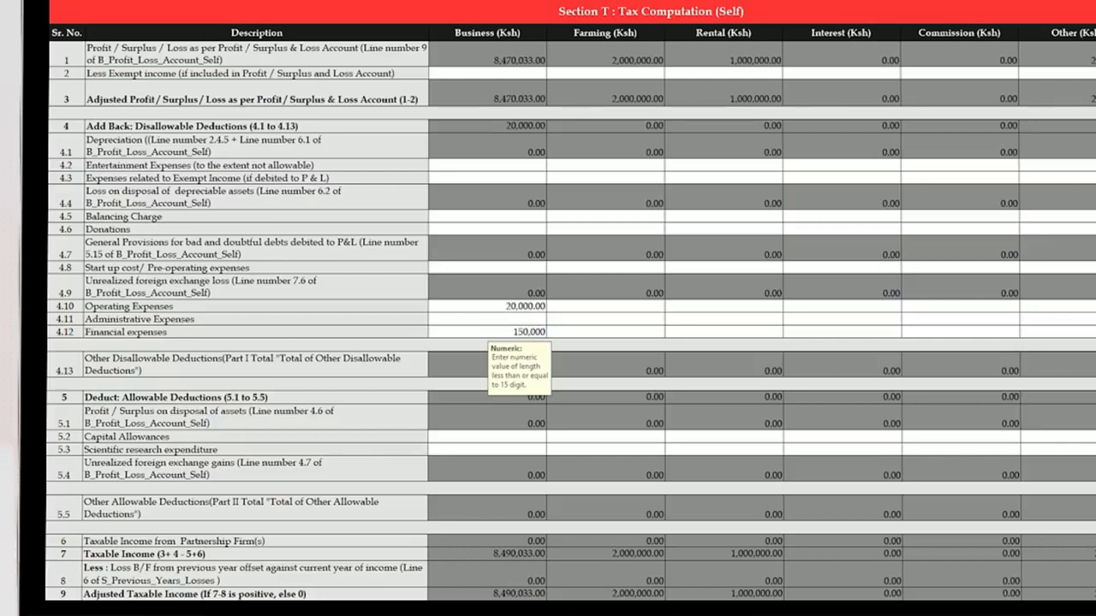
{"action": "left_click", "coordinate": [505, 440]}
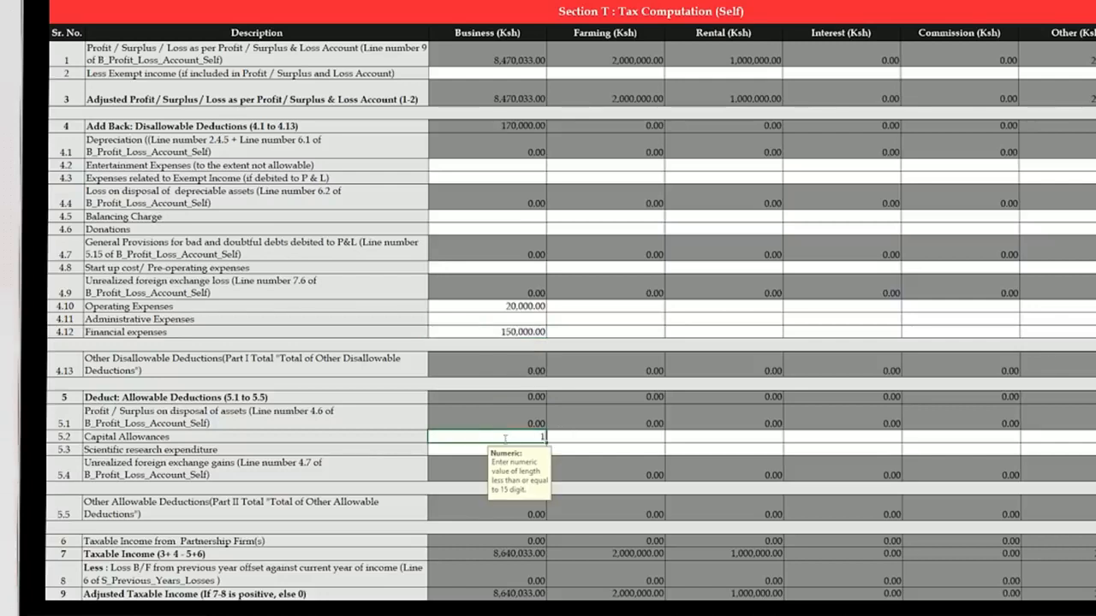
{"action": "type", "text": "193,939"}
{"action": "left_click", "coordinate": [471, 451]}
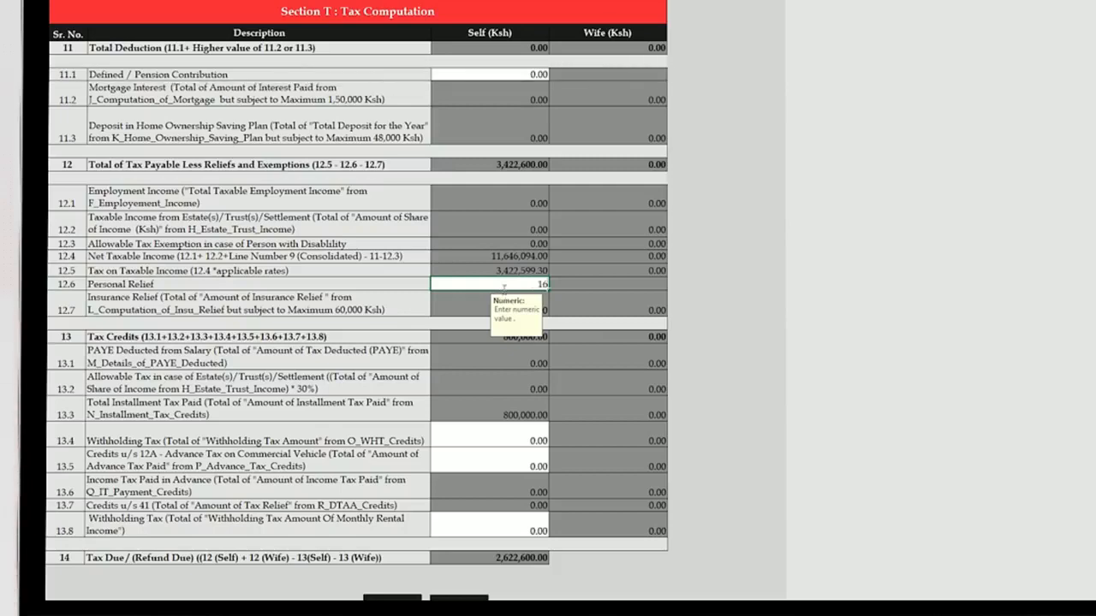
- Enter 16,896 as Personal Relief, reducing tax due to 2,605,704
{"action": "type", "text": "896"}
{"action": "left_click", "coordinate": [508, 453]}
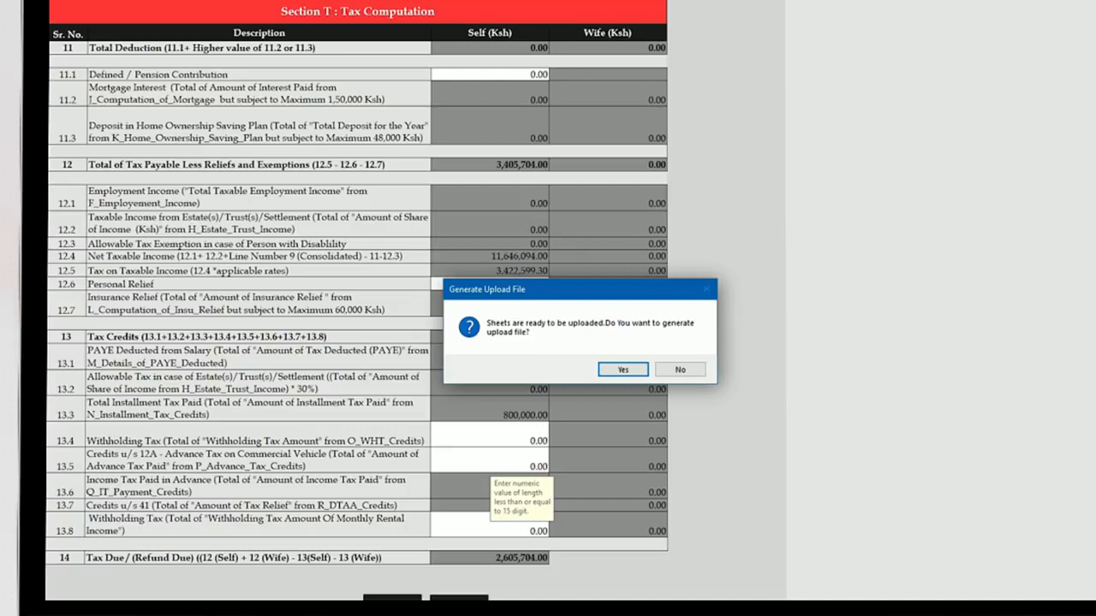
- Set the refund bank to Co-operative Bank of Kenya Limited, Aga Khan Walk branch
{"action": "key", "text": "Return"}
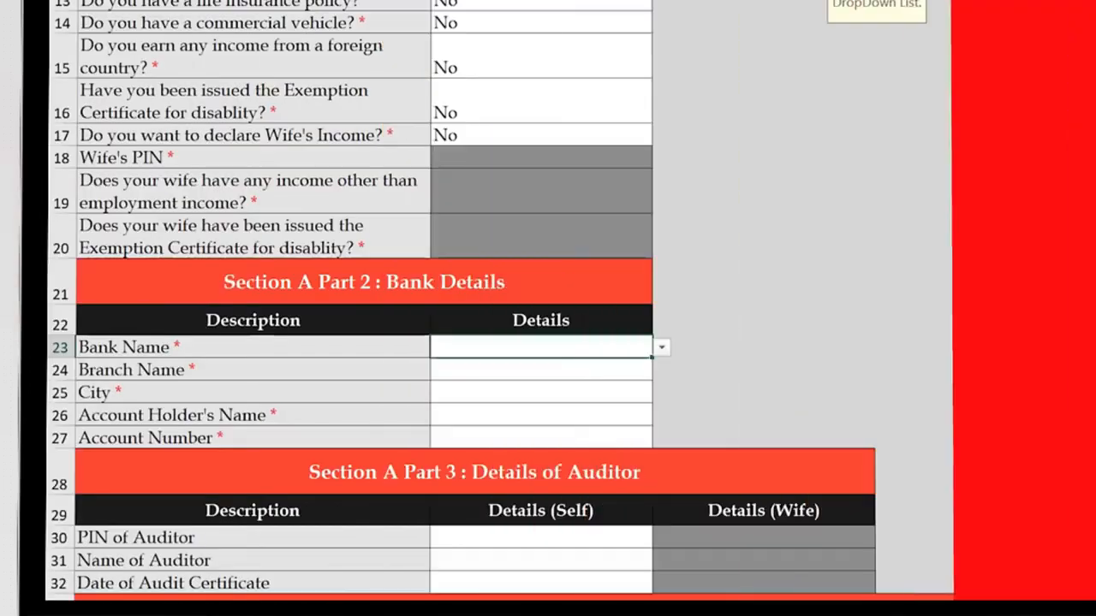
{"action": "left_click", "coordinate": [661, 347]}
{"action": "scroll", "coordinate": [540, 457], "scroll_direction": "down", "scroll_amount": 2}
{"action": "left_click", "coordinate": [540, 457]}
{"action": "left_click", "coordinate": [539, 392]}
{"action": "left_click", "coordinate": [661, 392]}
{"action": "left_click", "coordinate": [540, 411]}
- Enter city Nairobi, the account holder's name and account number, then generate the upload file
{"action": "left_click", "coordinate": [539, 414]}
{"action": "type", "text": "Nairobi"}
{"action": "key", "text": "Return"}
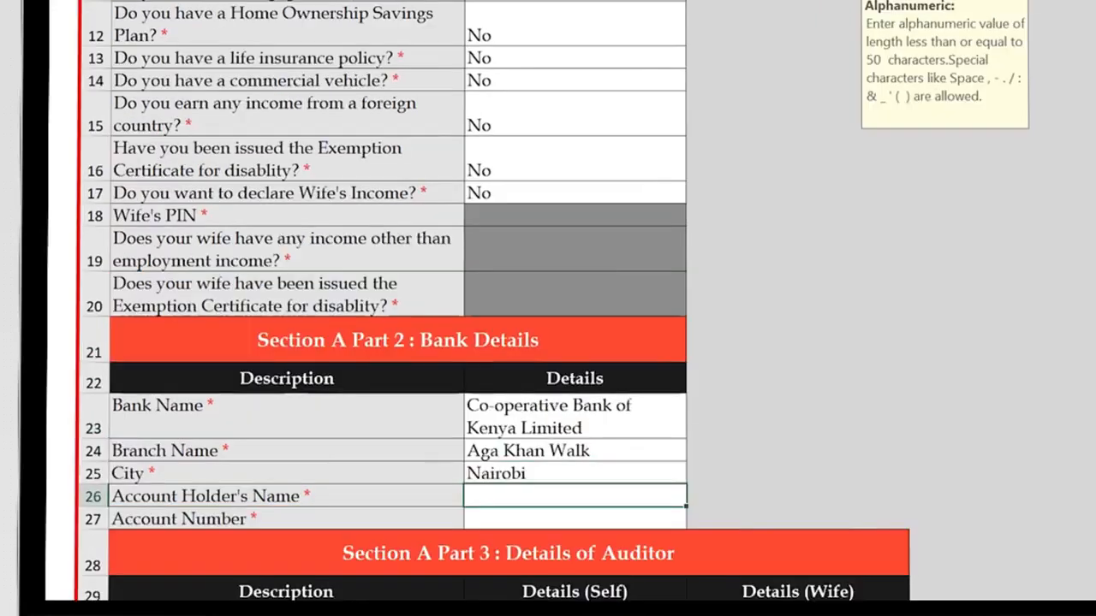
{"action": "type", "text": "Mkenya Mzalendo"}
{"action": "key", "text": "Return"}
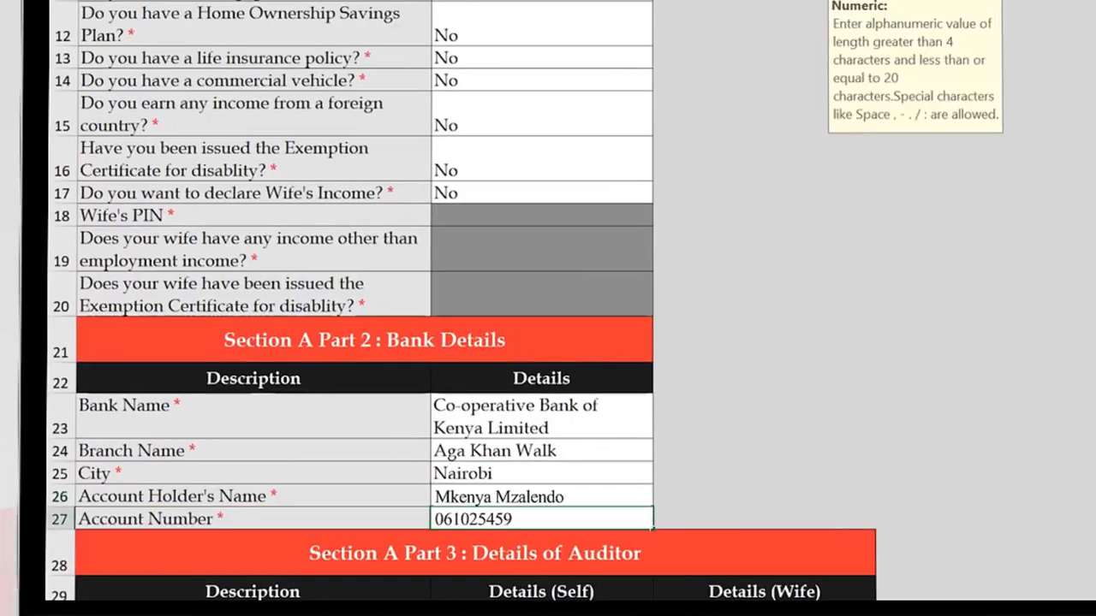
{"action": "key", "text": "Return"}
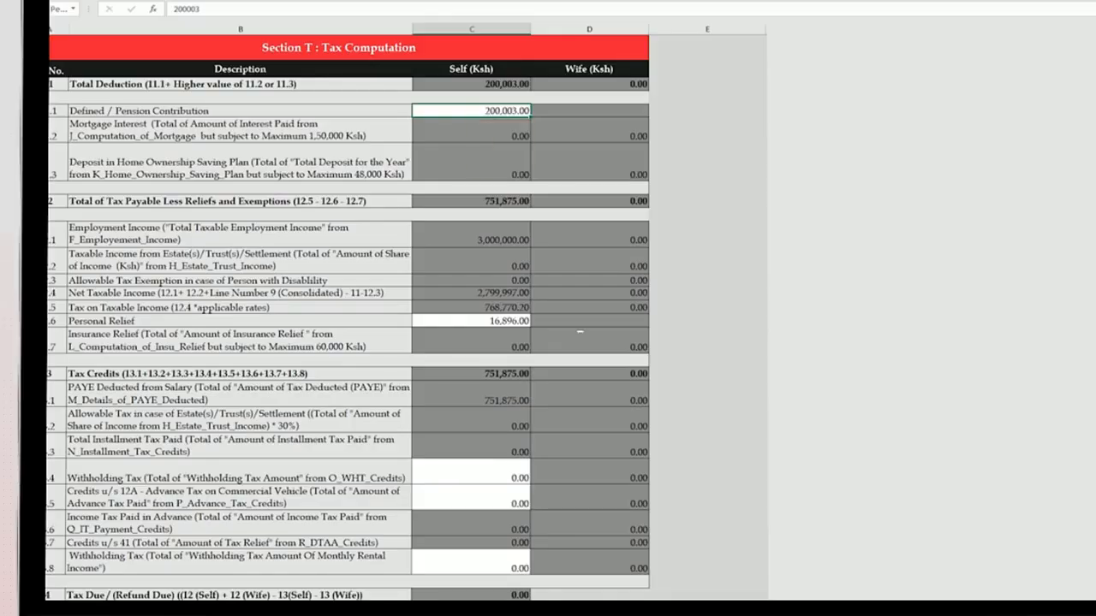
{"action": "key", "text": "Return"}
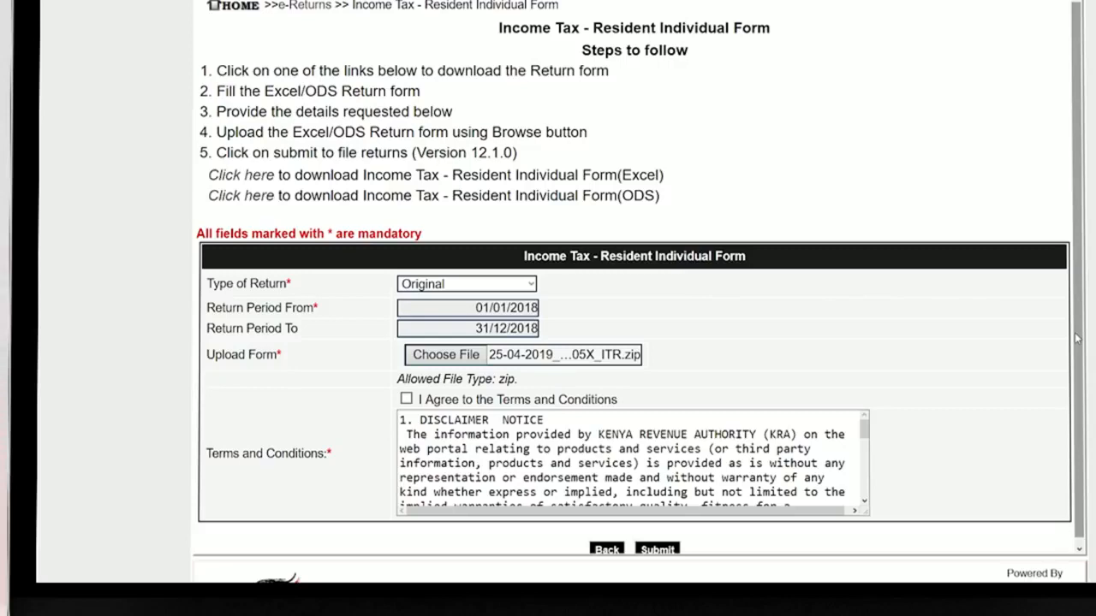
- Accept the terms and conditions and submit the income tax return
{"action": "left_click", "coordinate": [406, 399]}
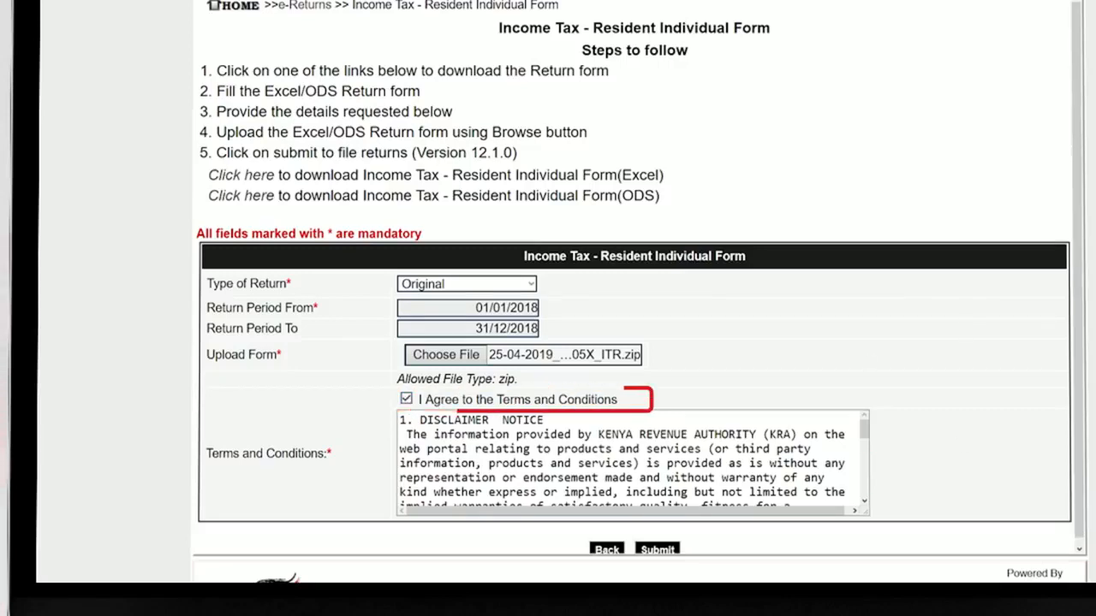
{"action": "scroll", "coordinate": [654, 556], "scroll_direction": "down", "scroll_amount": 1}
{"action": "left_click", "coordinate": [657, 546]}
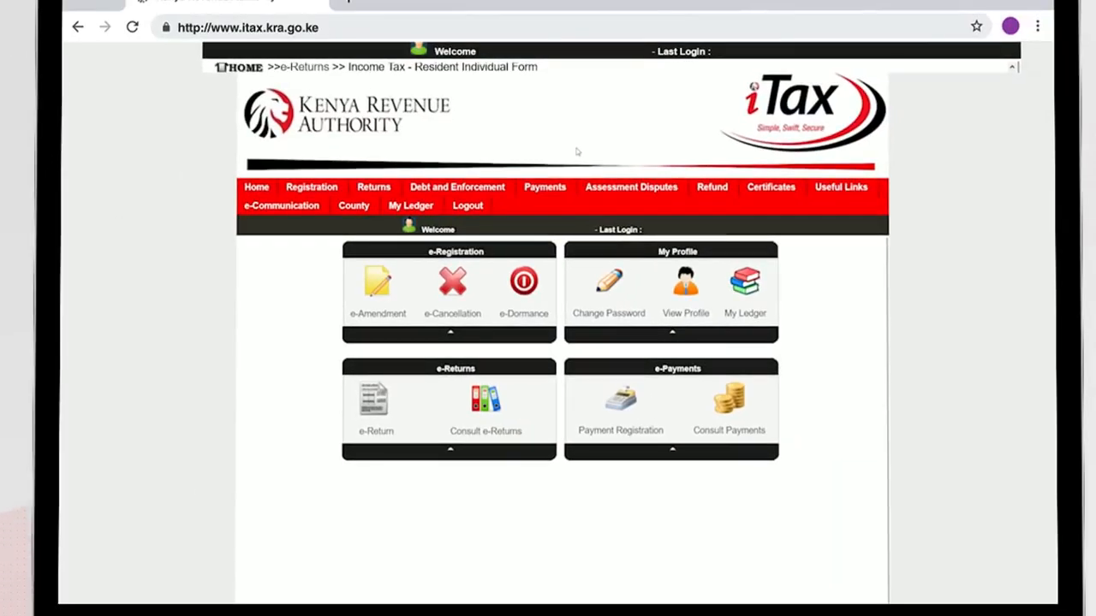
- Start a payment registration with Tax Head Income Tax and sub head Income Tax – Resident Individual
{"action": "mouse_move", "coordinate": [571, 190]}
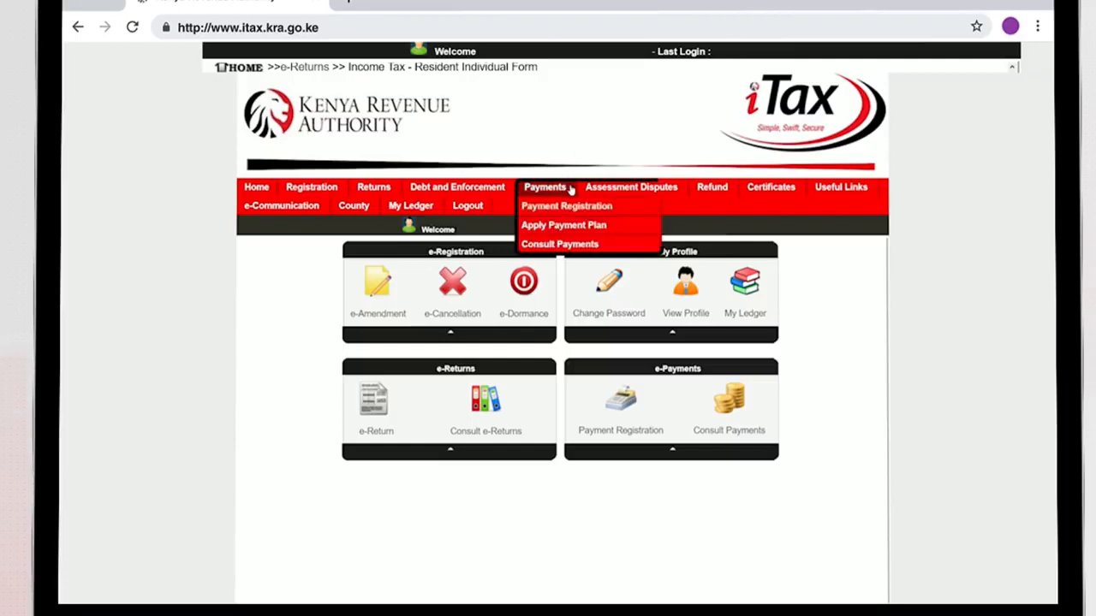
{"action": "left_click", "coordinate": [638, 214]}
{"action": "left_click", "coordinate": [585, 384]}
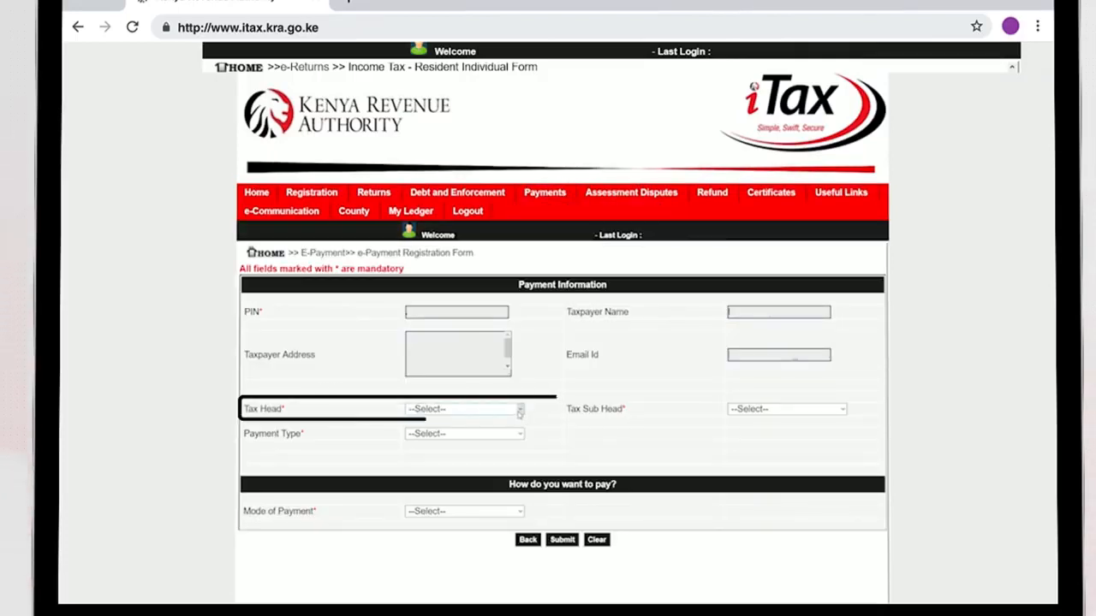
{"action": "left_click", "coordinate": [519, 412]}
{"action": "left_click", "coordinate": [514, 429]}
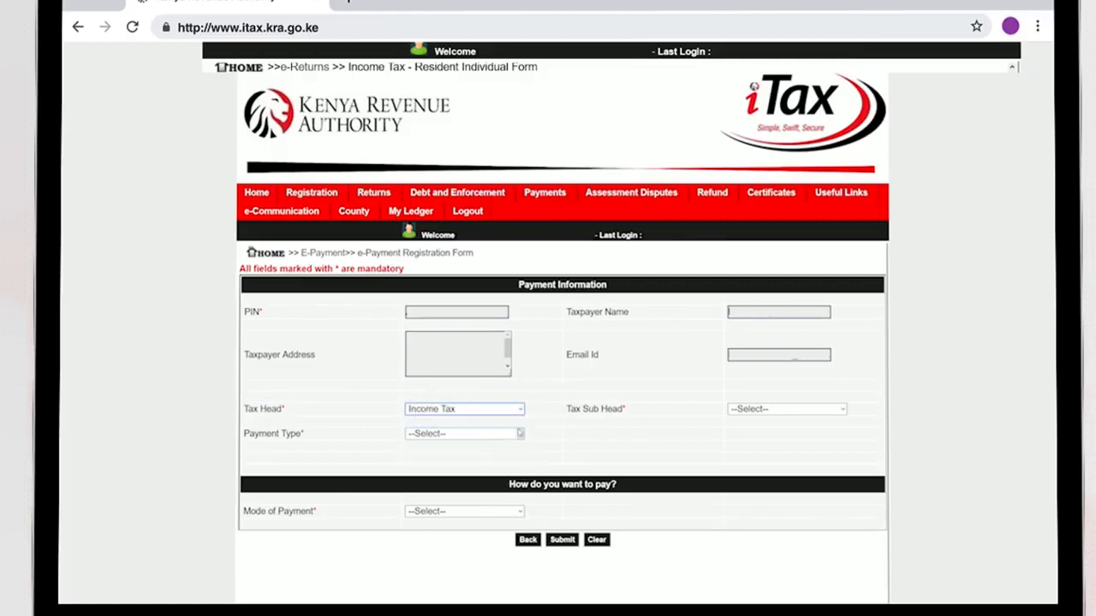
{"action": "left_click", "coordinate": [842, 409]}
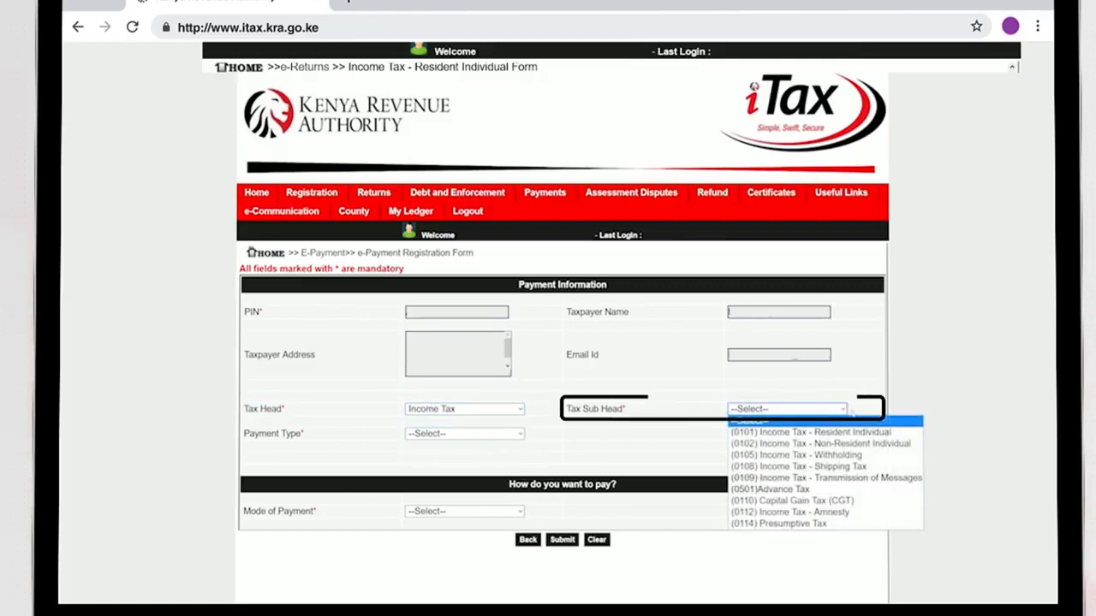
{"action": "left_click", "coordinate": [859, 433]}
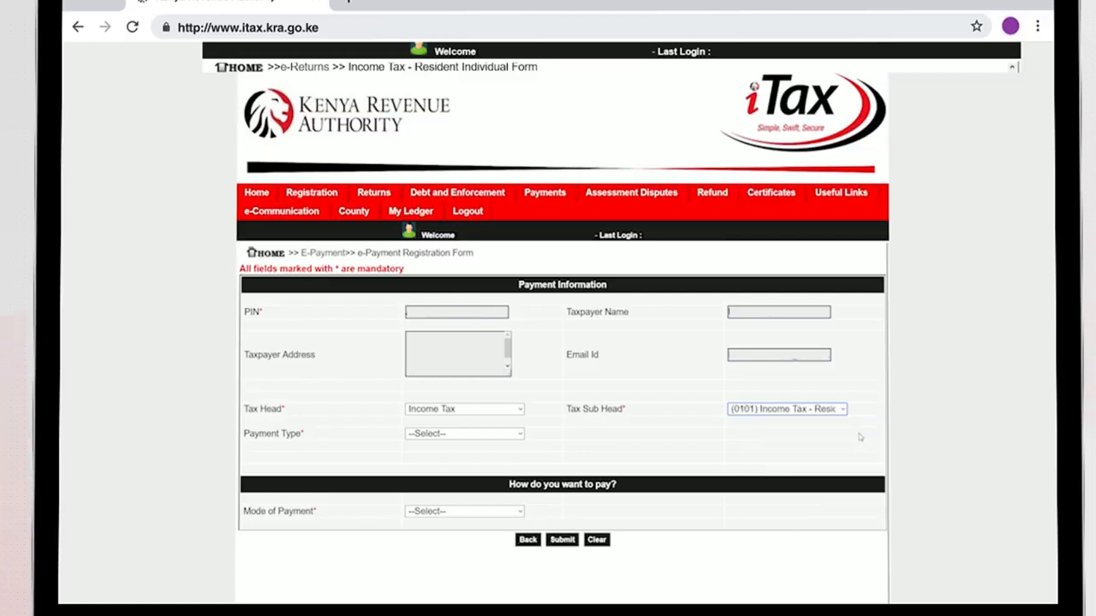
- Choose Self Assessment Tax and add the 500,000 liability record to the payment details
{"action": "left_click", "coordinate": [479, 433]}
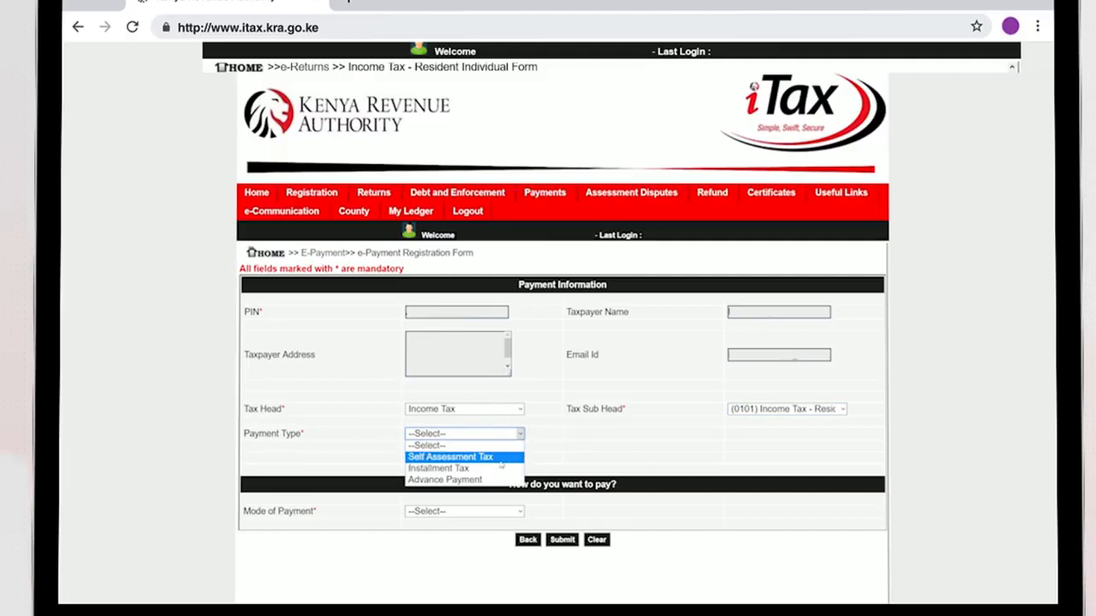
{"action": "left_click", "coordinate": [500, 458]}
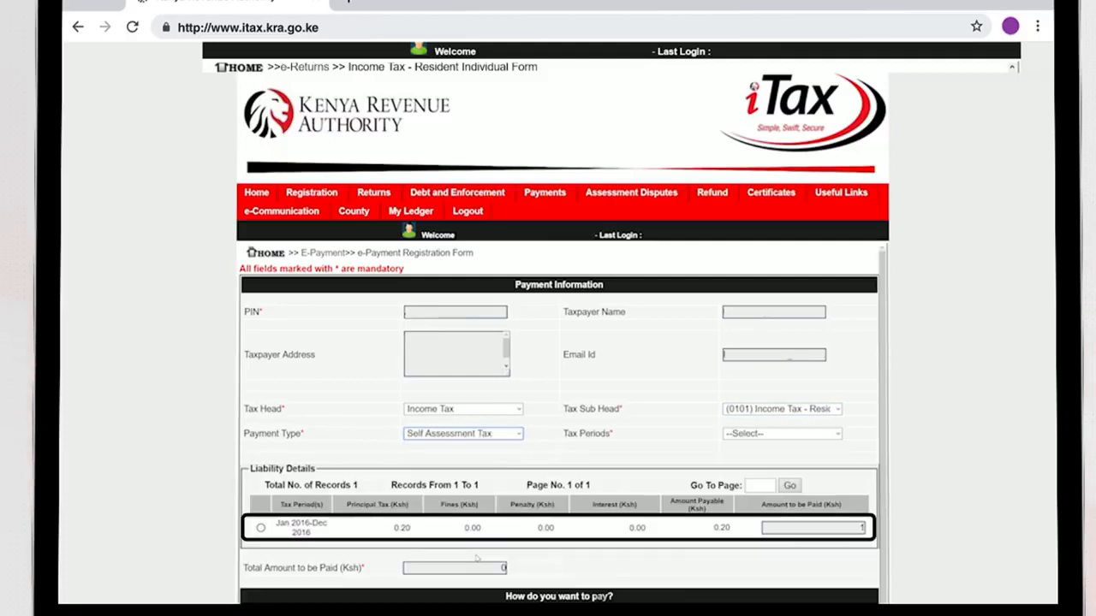
{"action": "left_click", "coordinate": [260, 527]}
{"action": "left_click", "coordinate": [543, 556]}
{"action": "scroll", "coordinate": [333, 383], "scroll_direction": "down", "scroll_amount": 3}
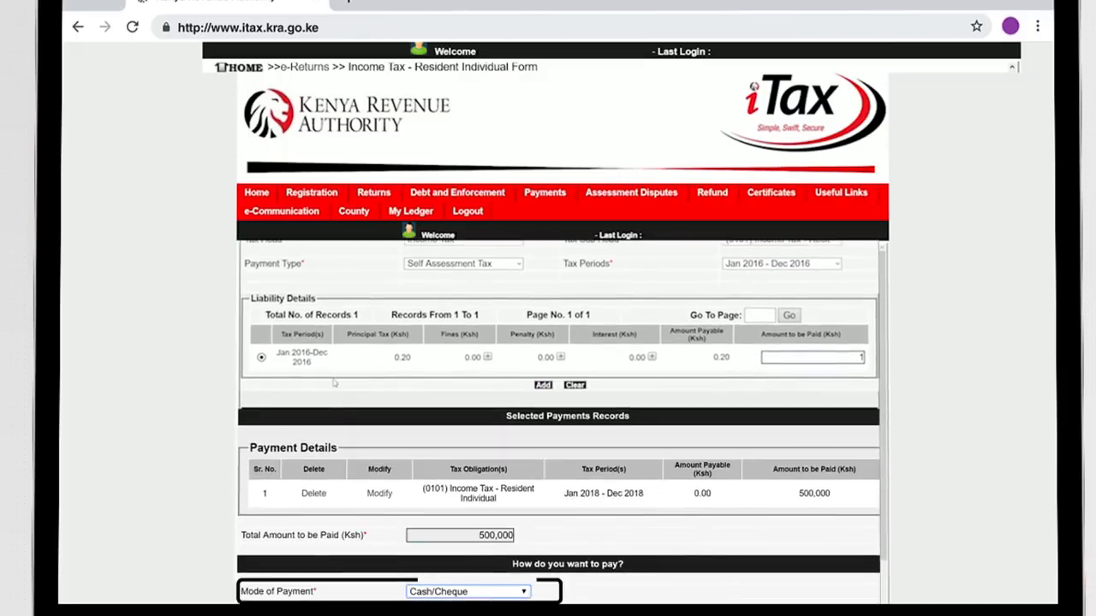